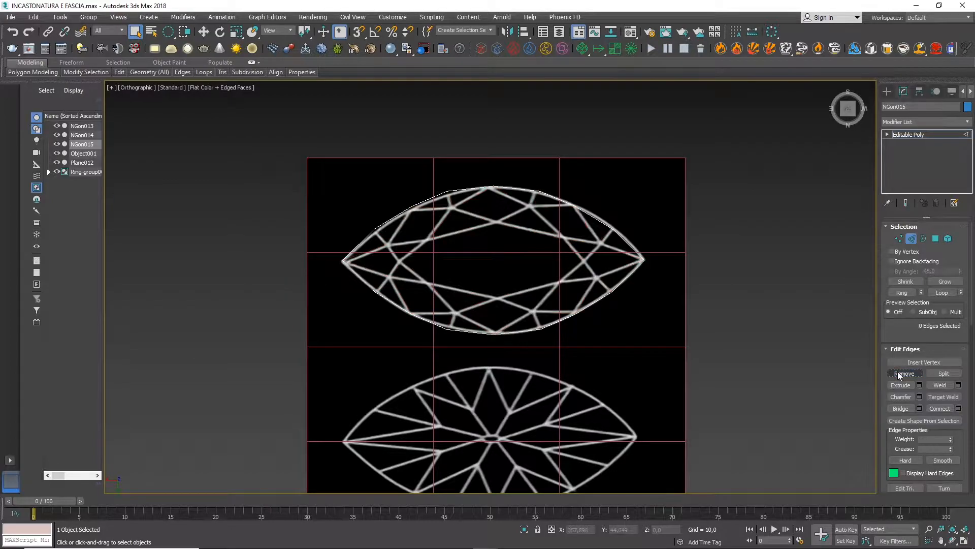
- Clone the marquise outline from the reference image onto the finished faceted setting
left_click(911, 240)
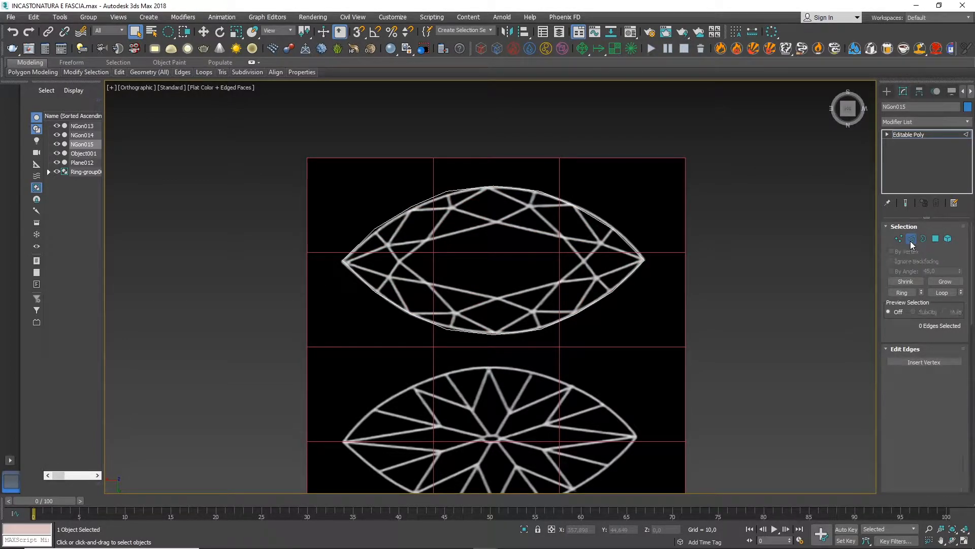
left_click(814, 246)
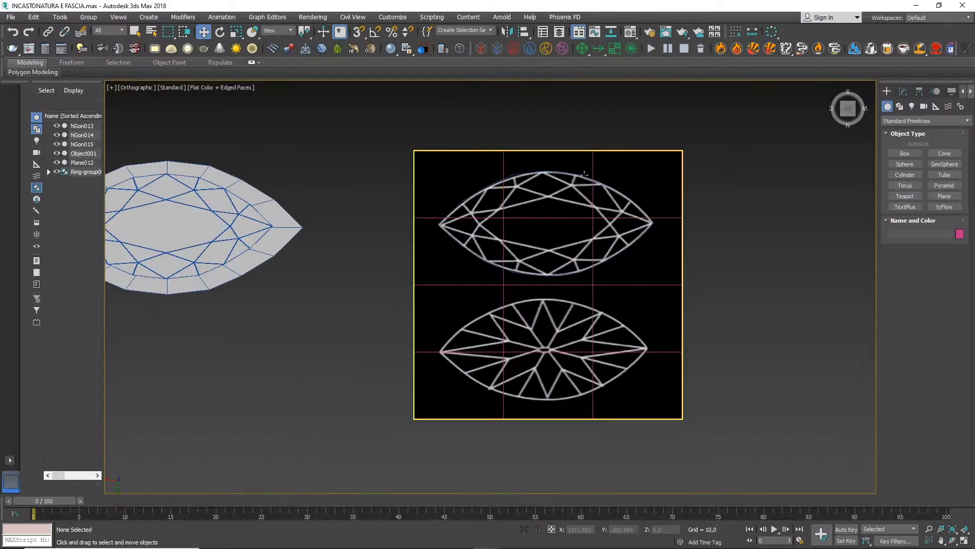
left_click(577, 177)
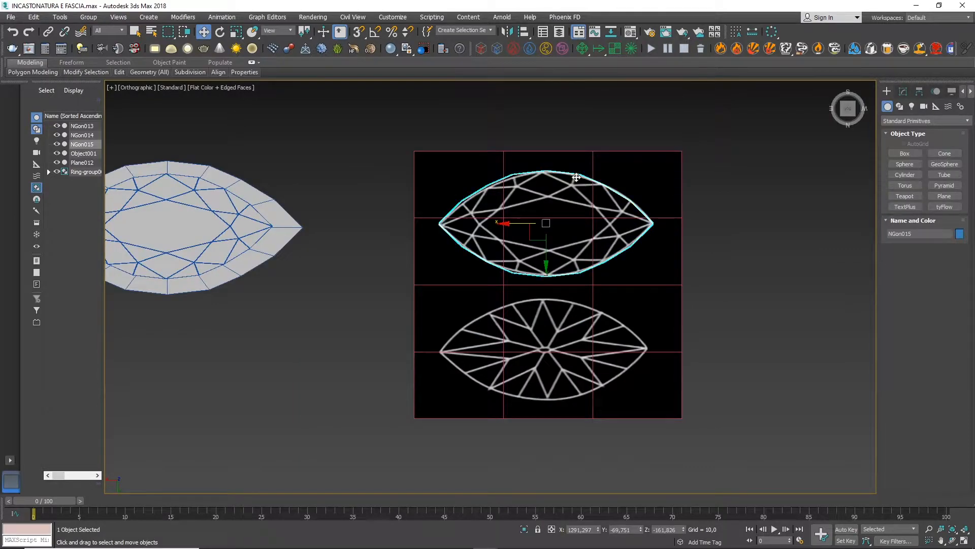
scroll(795, 280, "down", 4)
middle_click_drag(517, 282, 657, 277)
mouse_move(720, 234)
left_mouse_down()
mouse_move(444, 235)
mouse_move(481, 250)
mouse_move(455, 227)
left_mouse_up()
left_click(486, 321)
- Scale the copied outline uniformly to 125% to match the finished setting's outer edge, and move it beside the setting
scroll(489, 255, "up", 2)
left_click(236, 31)
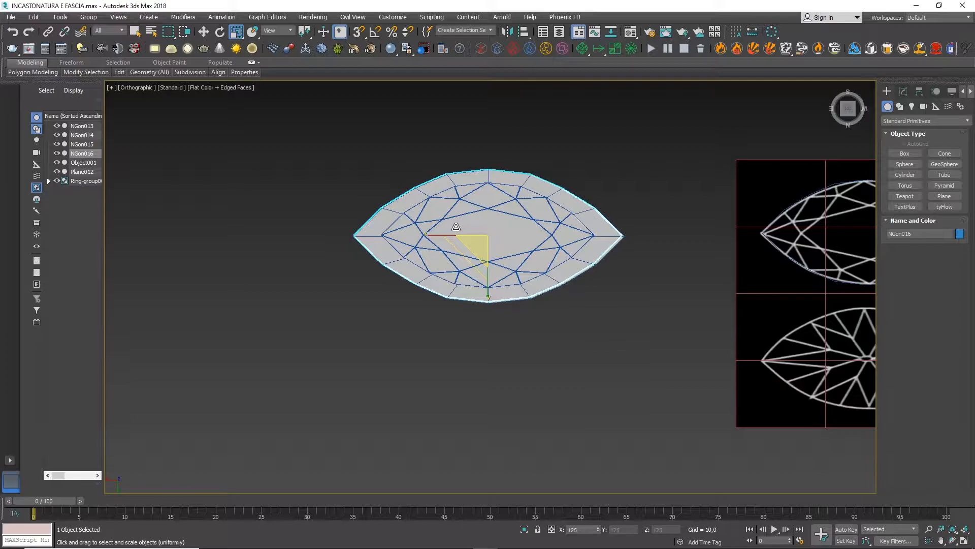
scroll(645, 298, "down", 2)
left_click(204, 32)
left_click_drag(491, 253, 259, 238)
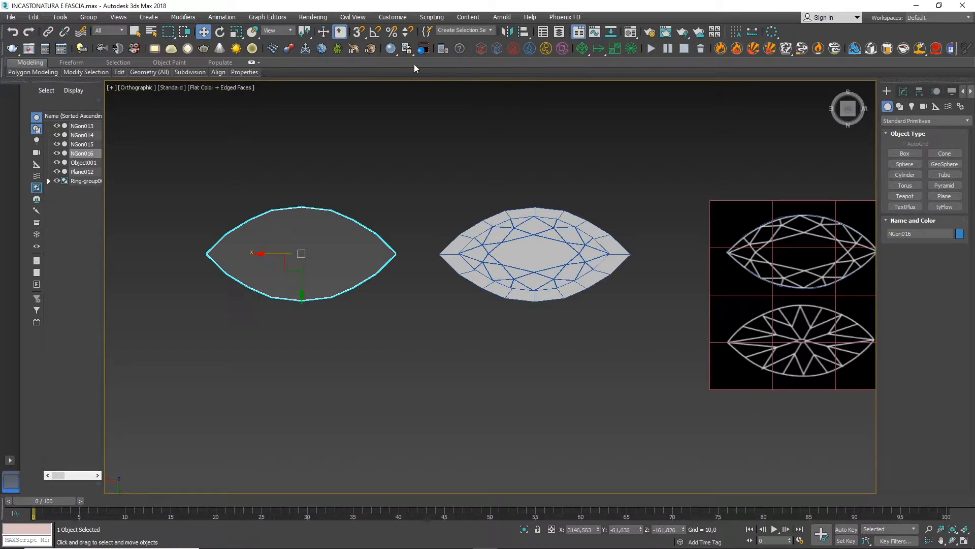
- Assign the grey VRayMtl Material #87 to the copied outline
key("m")
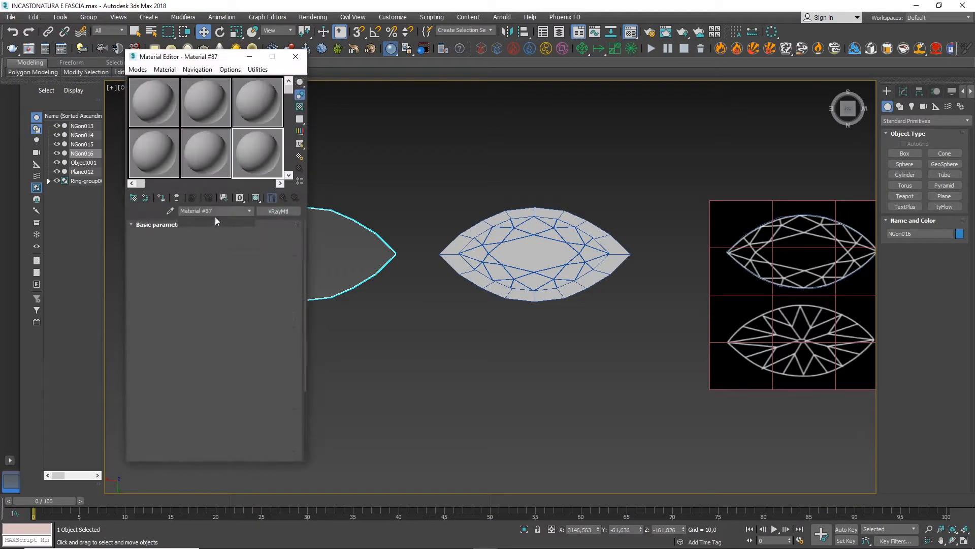
left_click(161, 198)
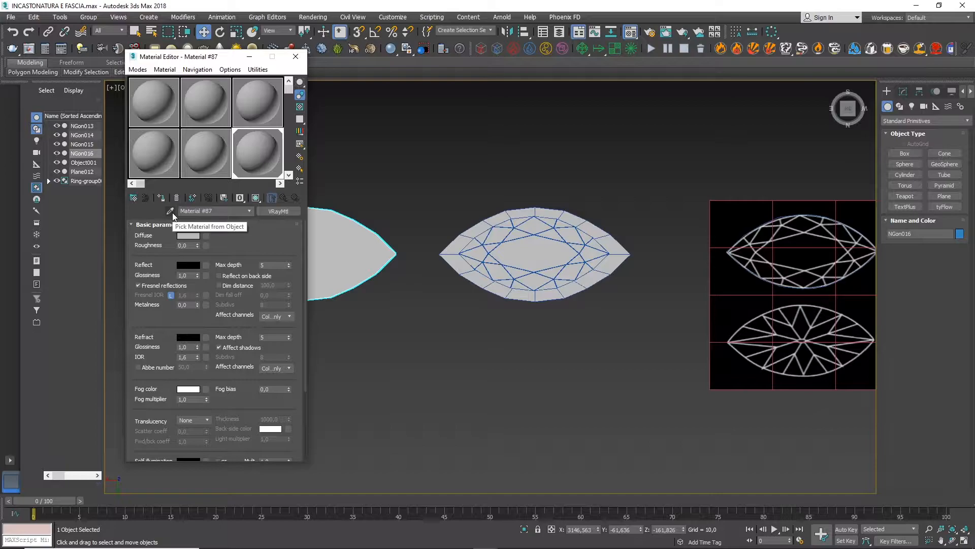
left_click(296, 57)
- Extend the copied outline's border straight down about 231 units to form side walls as deep as the finished setting
scroll(584, 303, "down", 3)
mouse_move(555, 331)
middle_mouse_down("alt")
mouse_move(559, 302)
mouse_move(563, 325)
middle_mouse_up("alt")
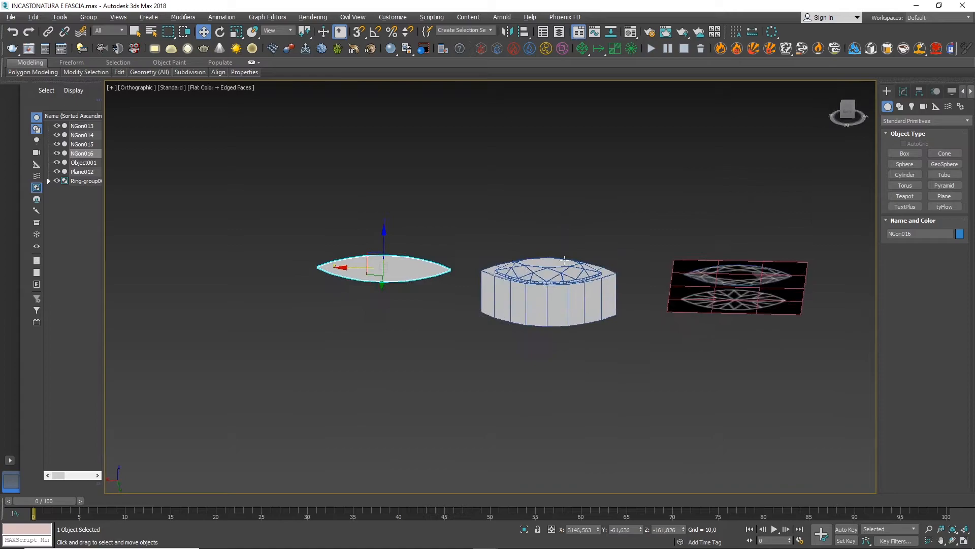
left_click(851, 114)
left_click(904, 92)
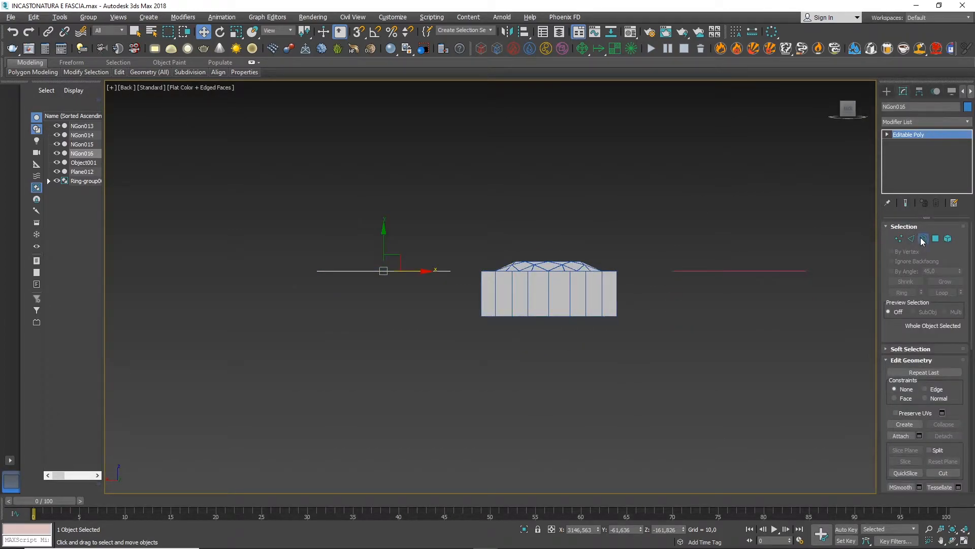
key("3")
left_click(419, 271)
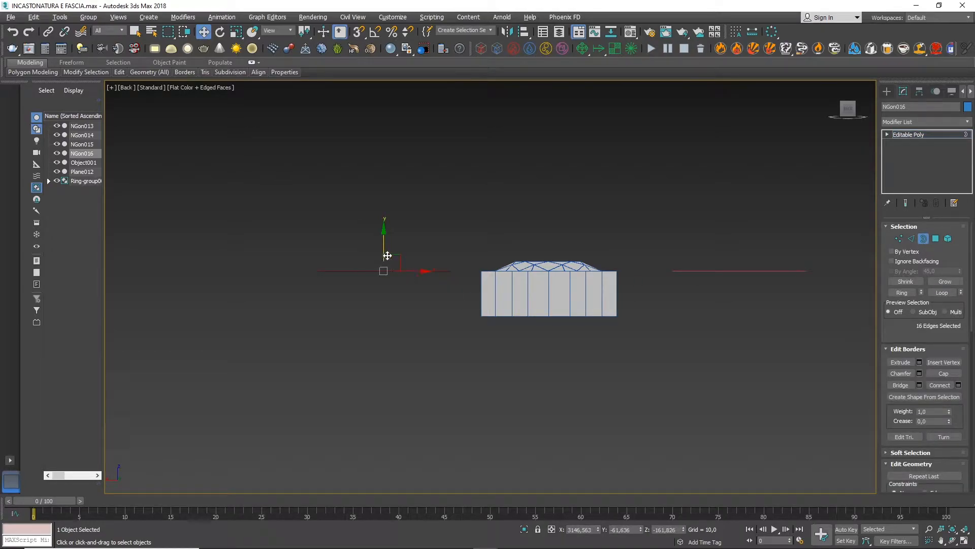
left_click_drag(383, 241, 378, 286, "shift")
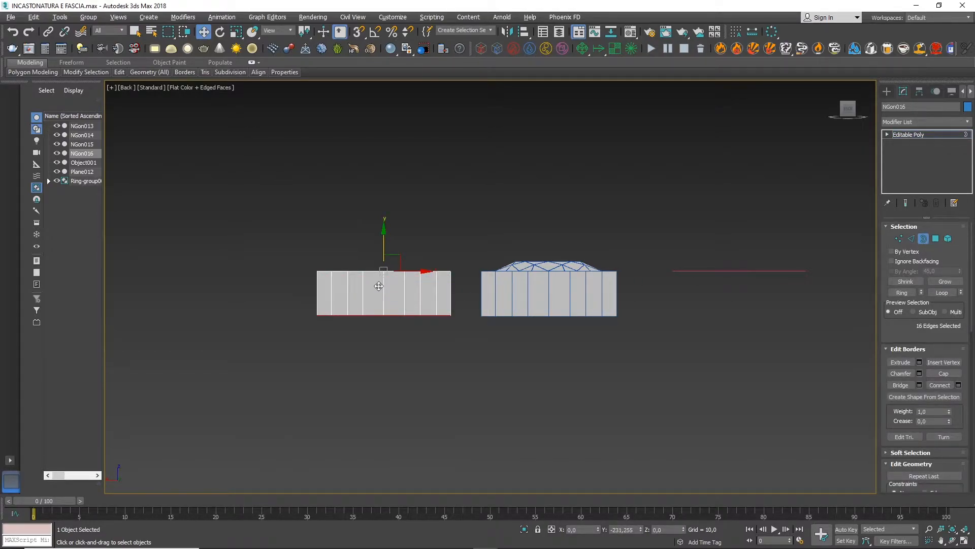
left_click(924, 242)
- Delete the top polygon of the new marquise solid, leaving only its side walls
middle_click_drag(446, 253, 470, 304, "alt")
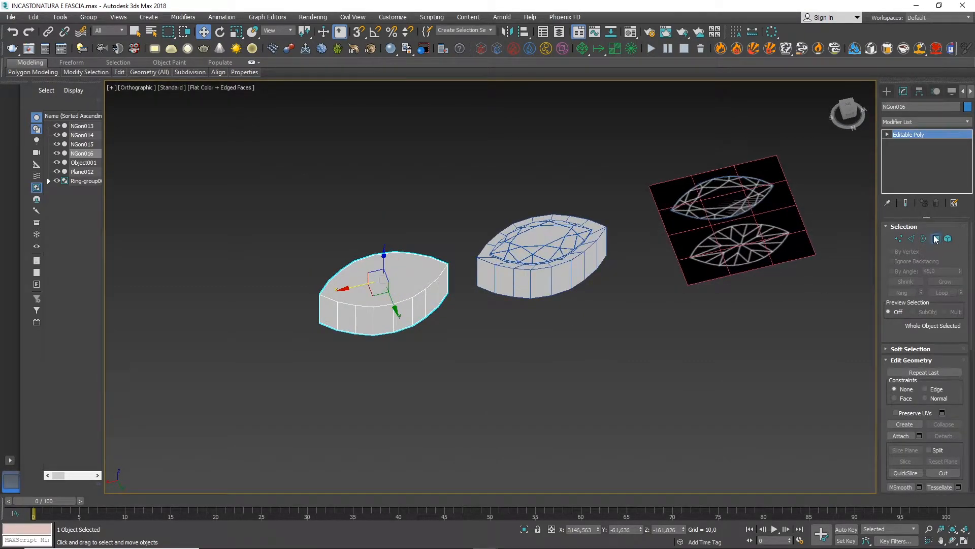
left_click(936, 239)
left_click(401, 271)
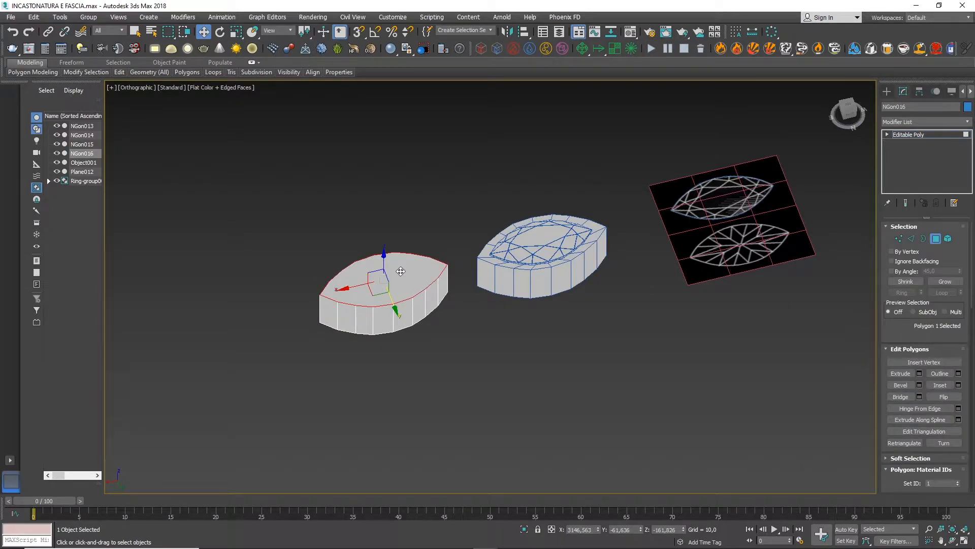
key("Delete")
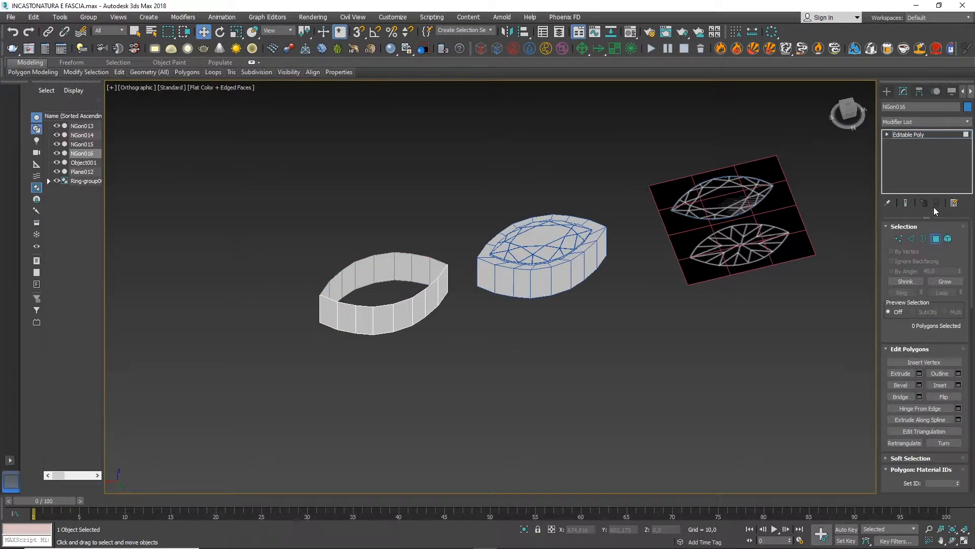
left_click(936, 238)
- Thicken the walls with a Shell modifier at Inner Amount 50 and Outer Amount 1, and convert the result to Editable Poly
left_click(910, 121)
key("s")
key("e")
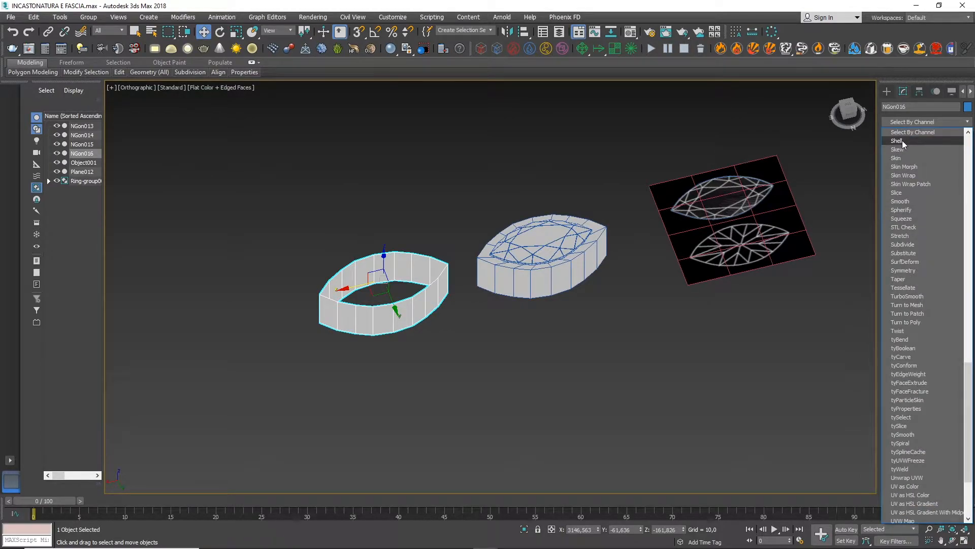
left_click(903, 141)
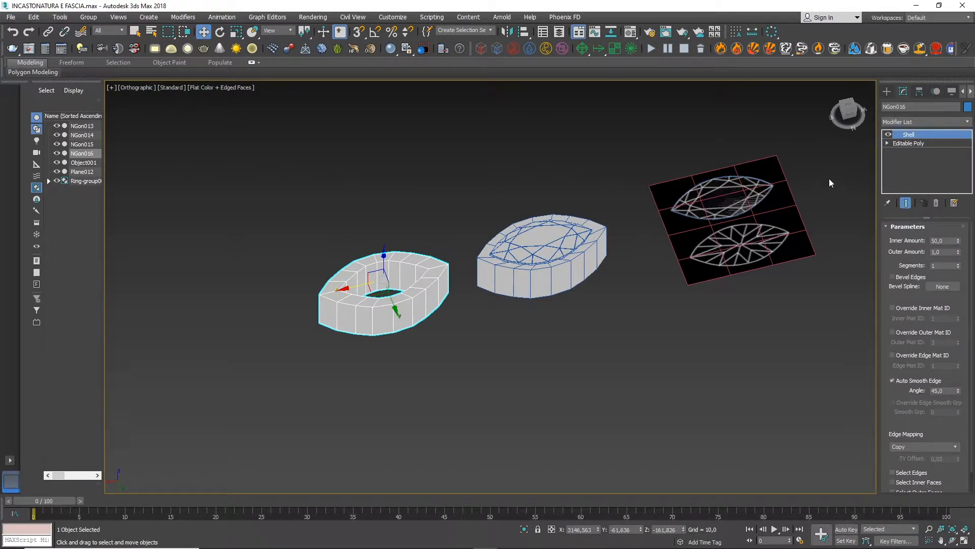
left_click(919, 142)
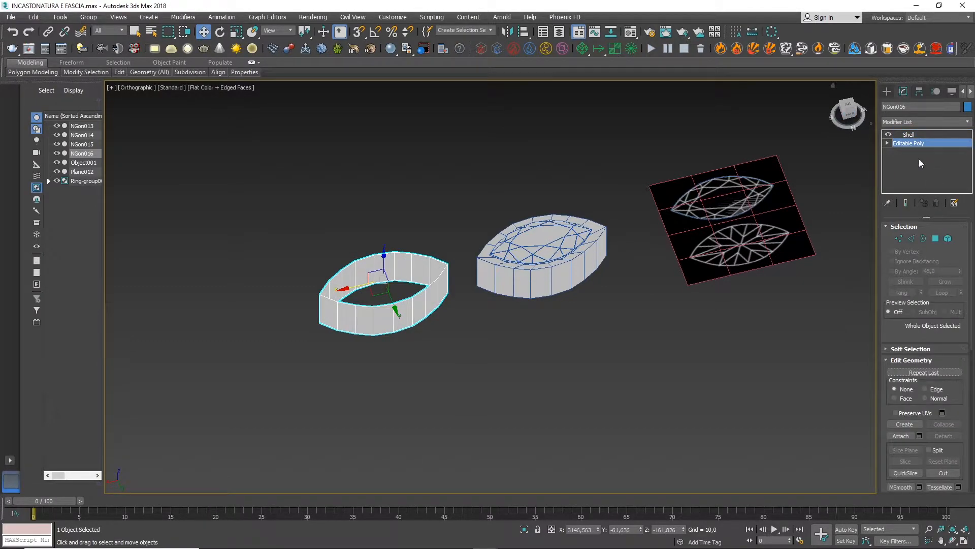
left_click(910, 134)
right_click(469, 315)
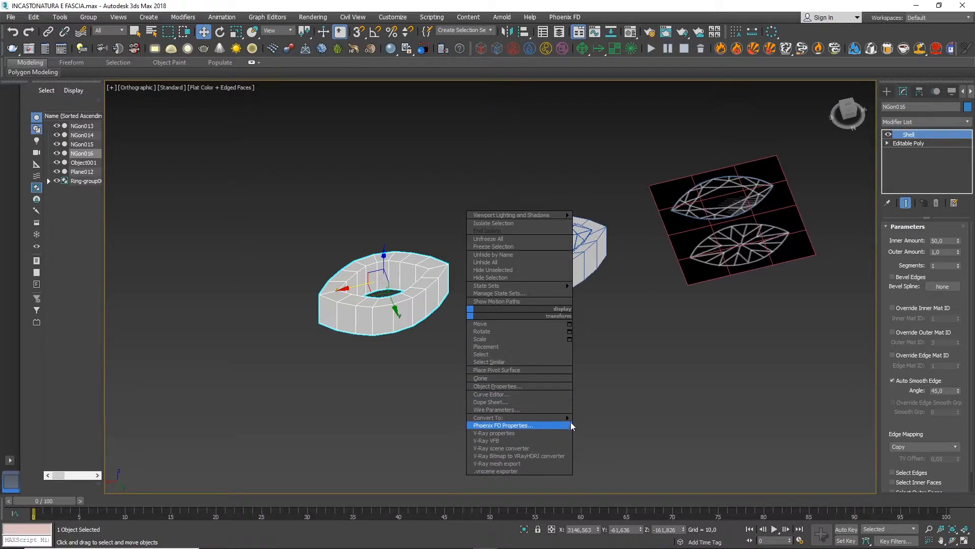
left_click(584, 426)
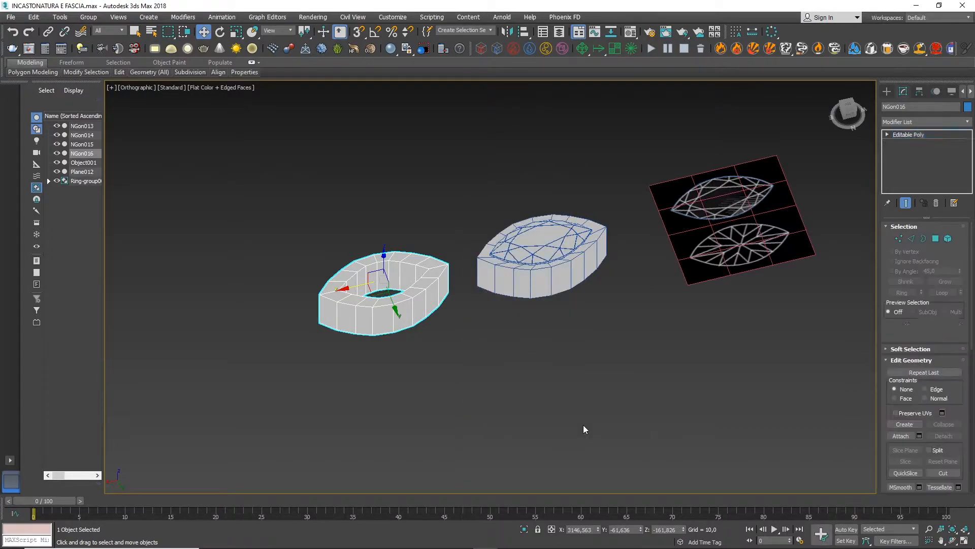
- Select the full ring of inner wall polygons on the new marquise setting and view it from above
left_click(934, 239)
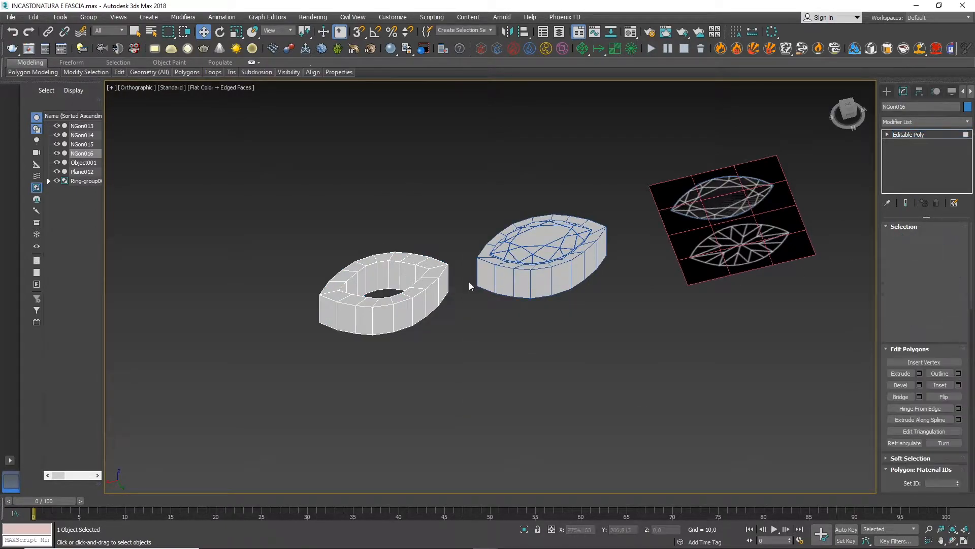
scroll(405, 274, "up", 2)
left_click(406, 273)
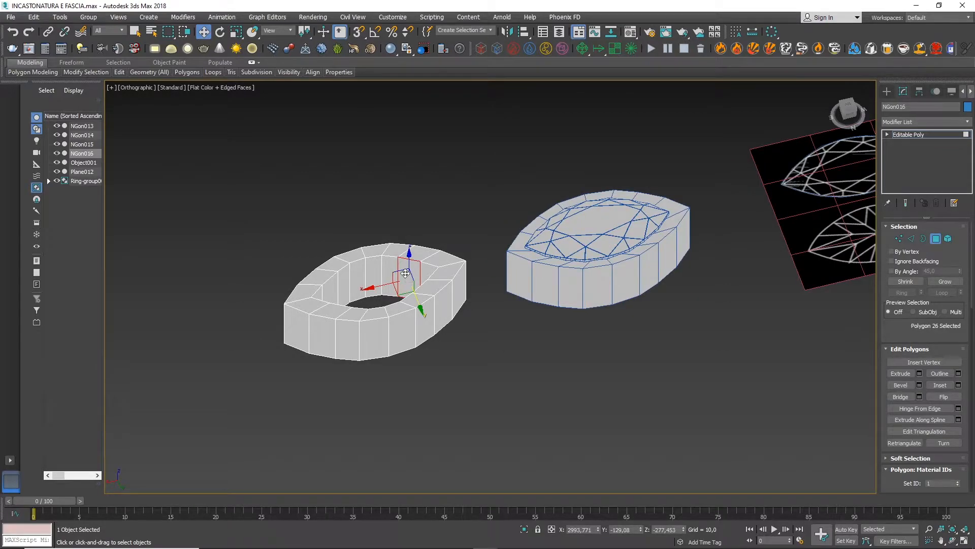
left_click(386, 267, "shift")
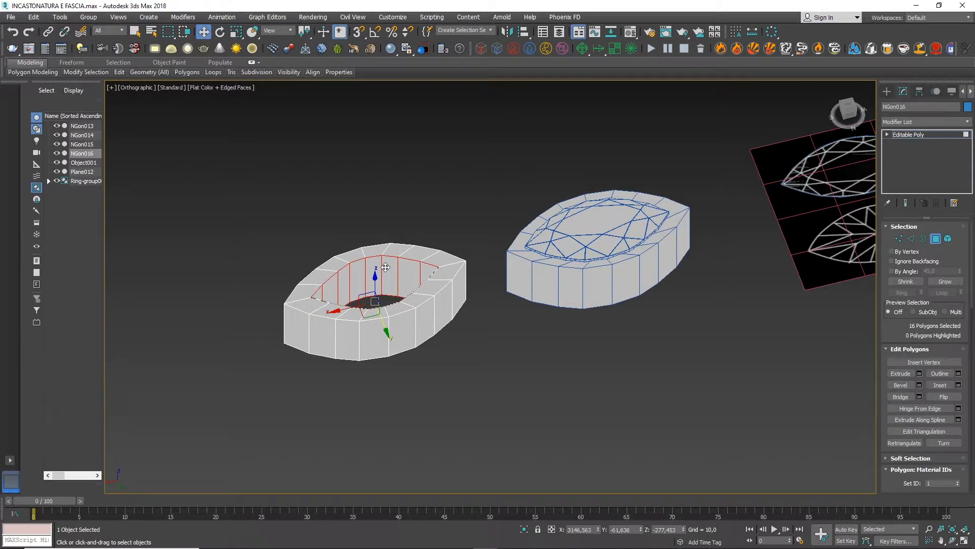
left_click(853, 106)
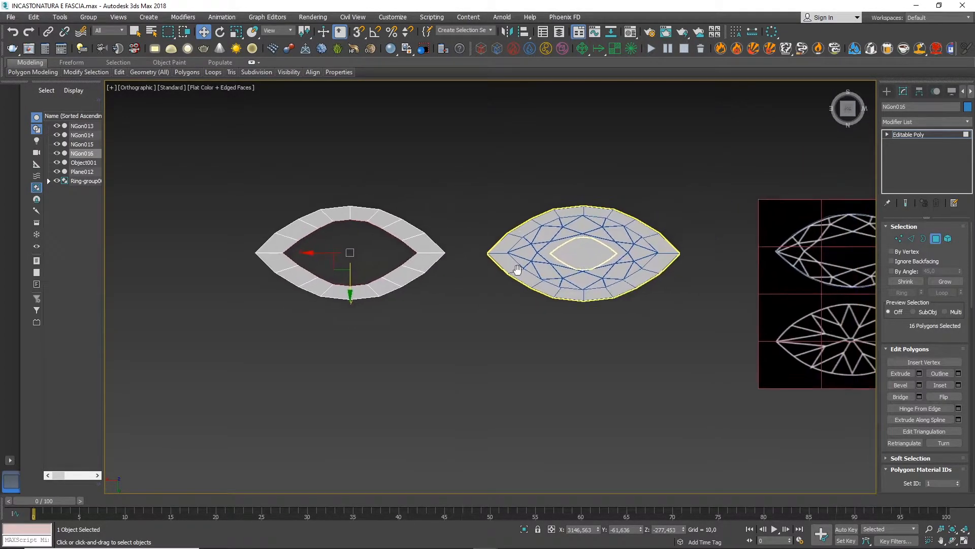
- Hide the faceted gem inside the finished setting to expose its inner opening
left_click(937, 240)
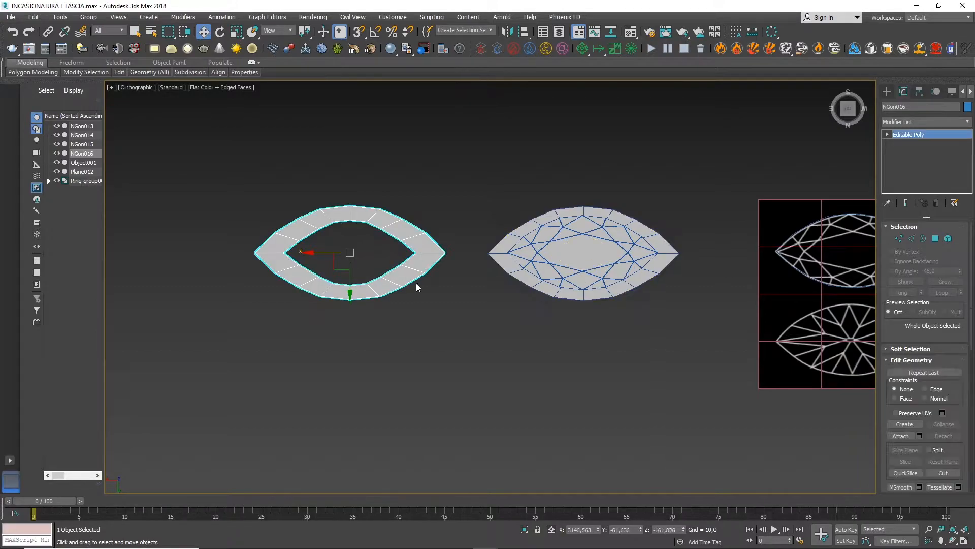
right_click(568, 242)
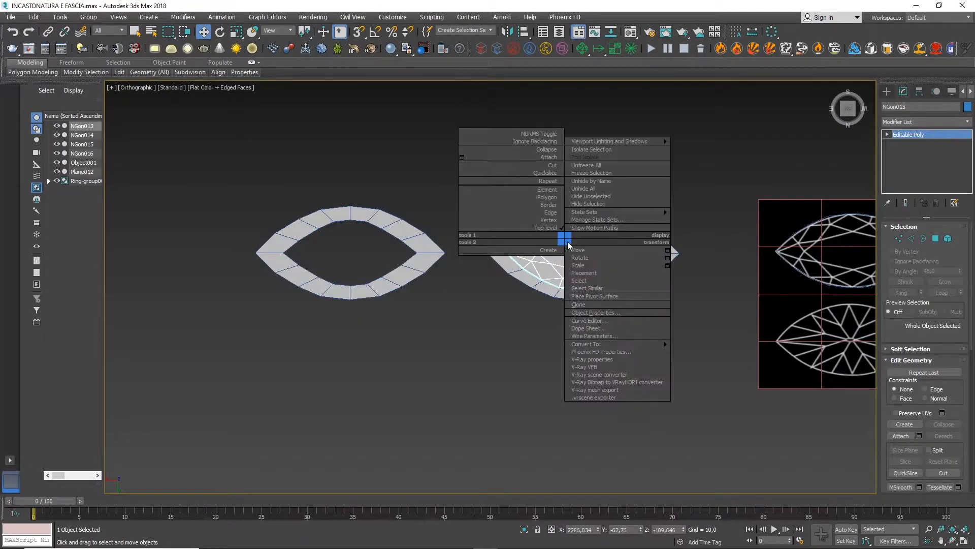
left_click(645, 203)
- Scale down the new setting's inner wall polygons uniformly so the opening matches the finished setting's
left_click(428, 255)
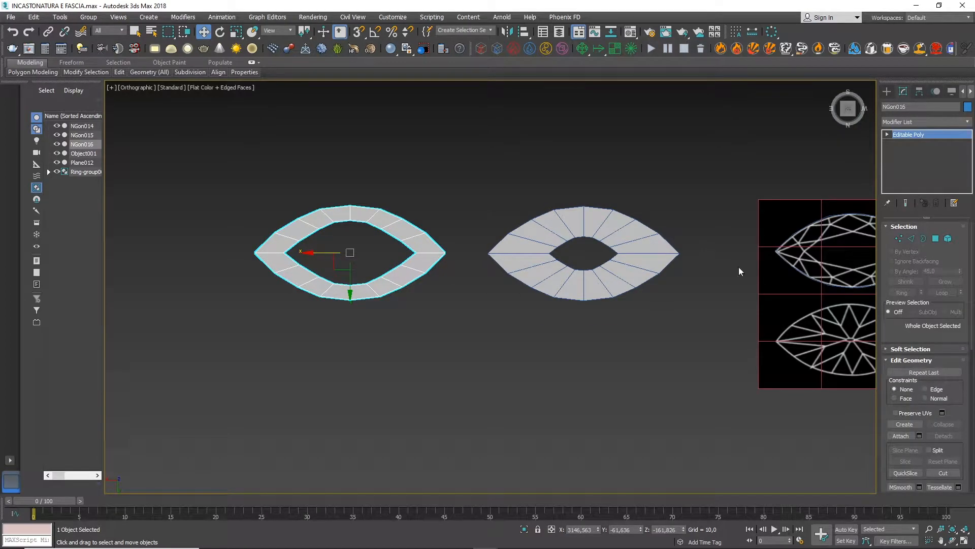
left_click(936, 239)
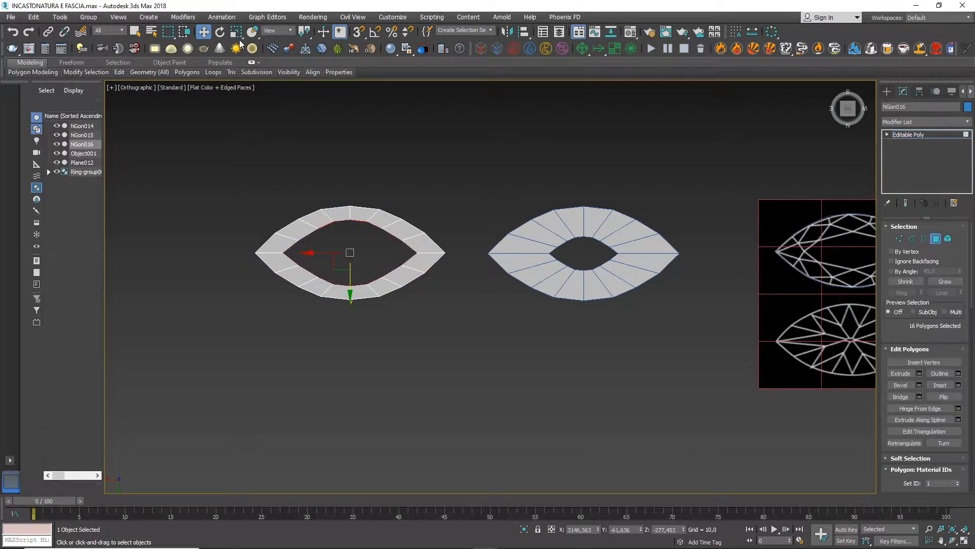
left_click(236, 33)
left_click_drag(340, 260, 347, 306)
- Switch the side view to Wireframe Override and lower the inner wall polygons toward the base of the setting
middle_click_drag(487, 352, 493, 272, "alt")
left_click(856, 111)
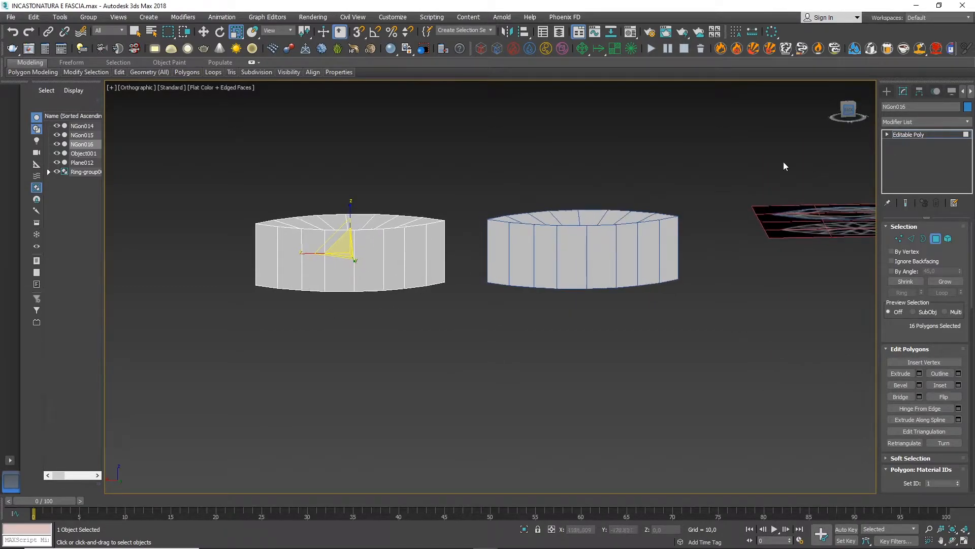
left_click(222, 89)
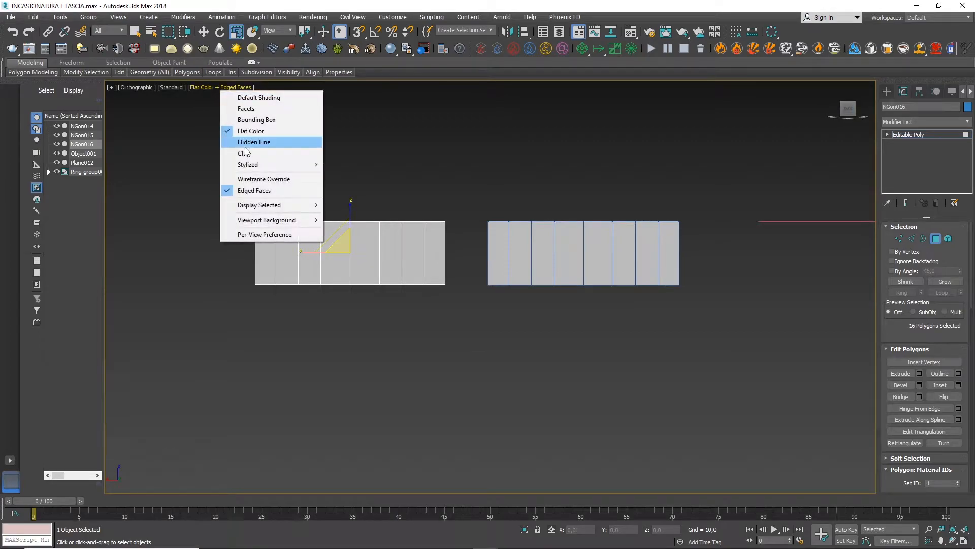
left_click(248, 180)
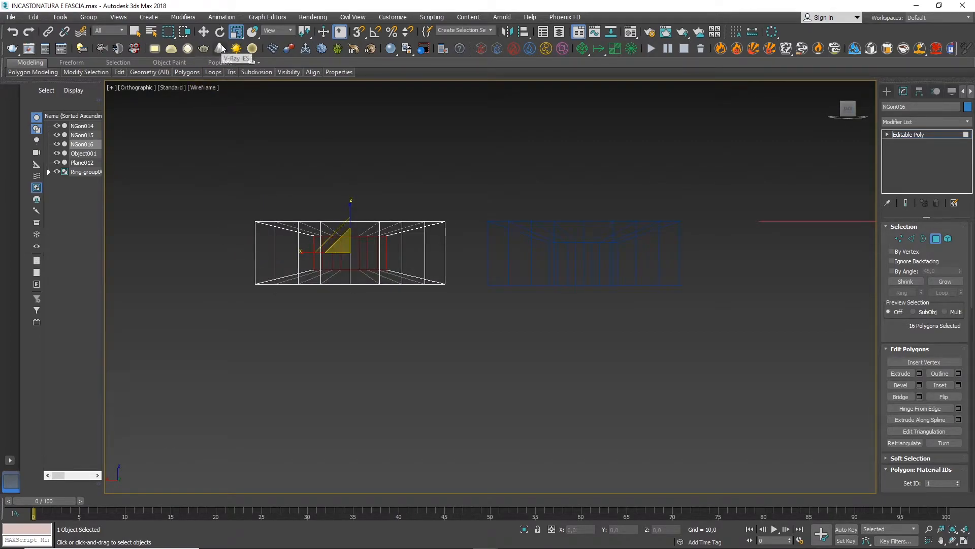
left_click(209, 31)
scroll(293, 249, "up", 2)
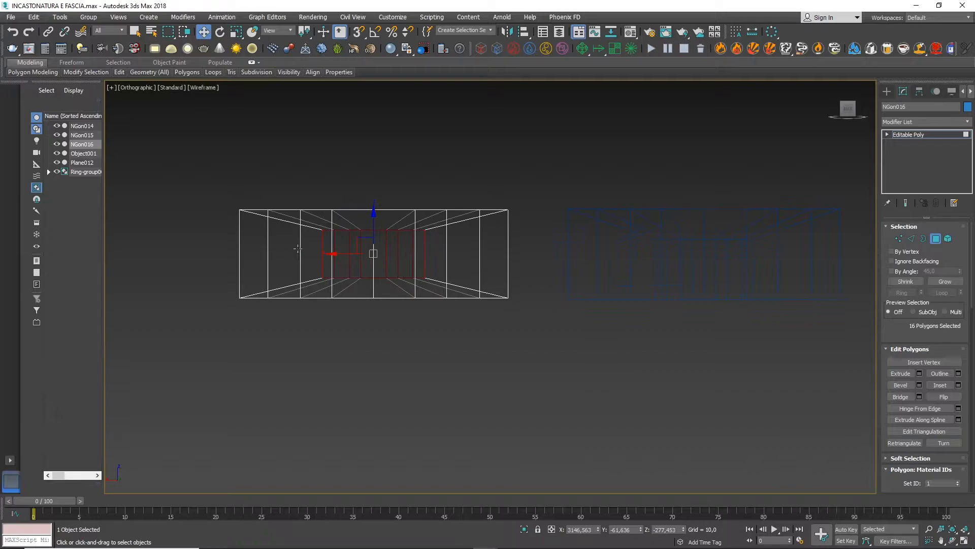
left_click_drag(373, 226, 371, 255)
- Stretch the inner wall polygons vertically until their lower edges are level with the setting's base, and leave polygon editing
left_click(234, 31)
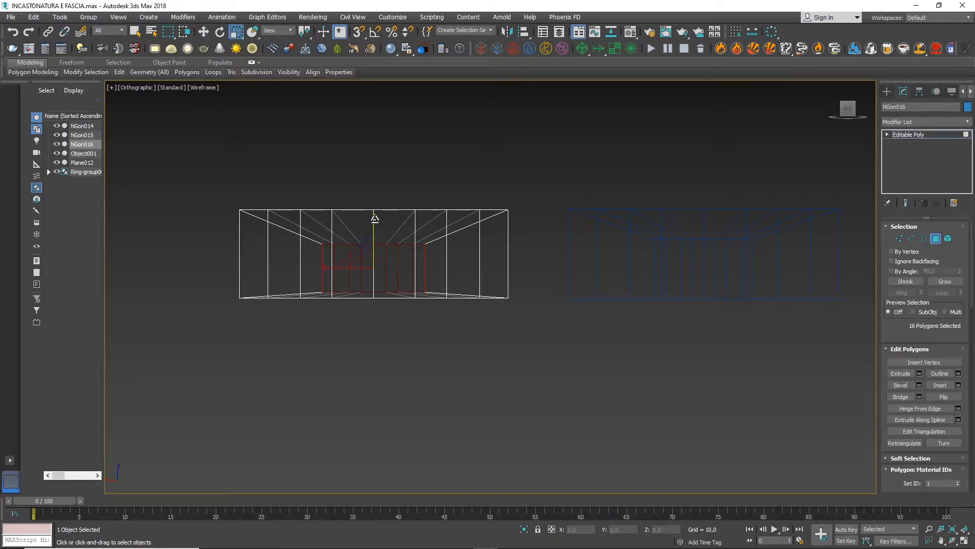
left_click_drag(373, 219, 372, 211)
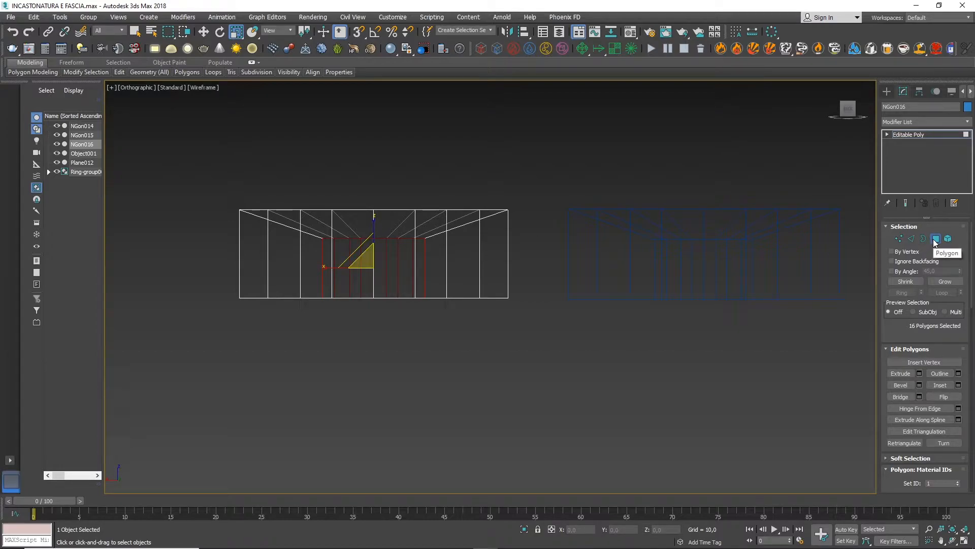
left_click(935, 239)
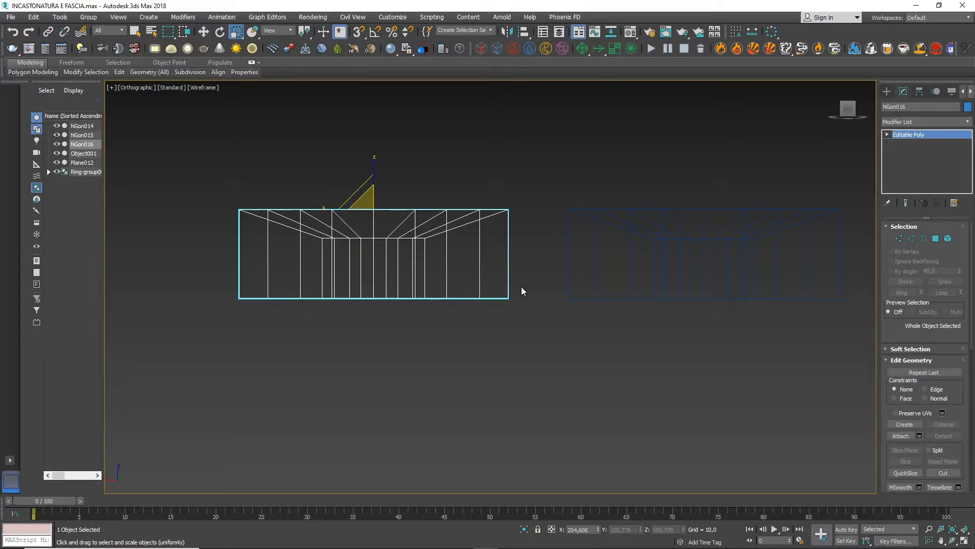
middle_click_drag(607, 372, 624, 328, "alt")
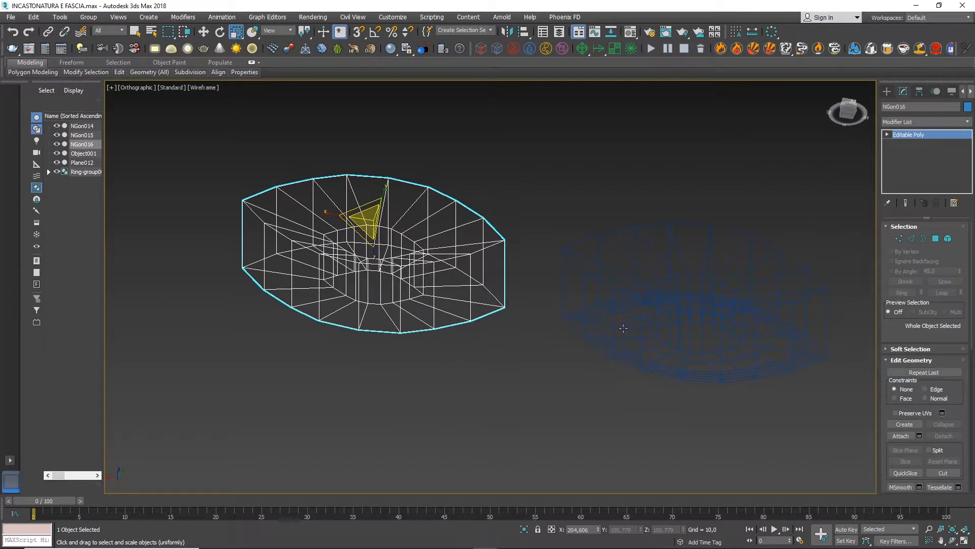
- Shade the view as facets with edged faces, and connect the ring of radial edges on the new setting's underside with 2 segments
left_click(203, 87)
left_click(228, 111)
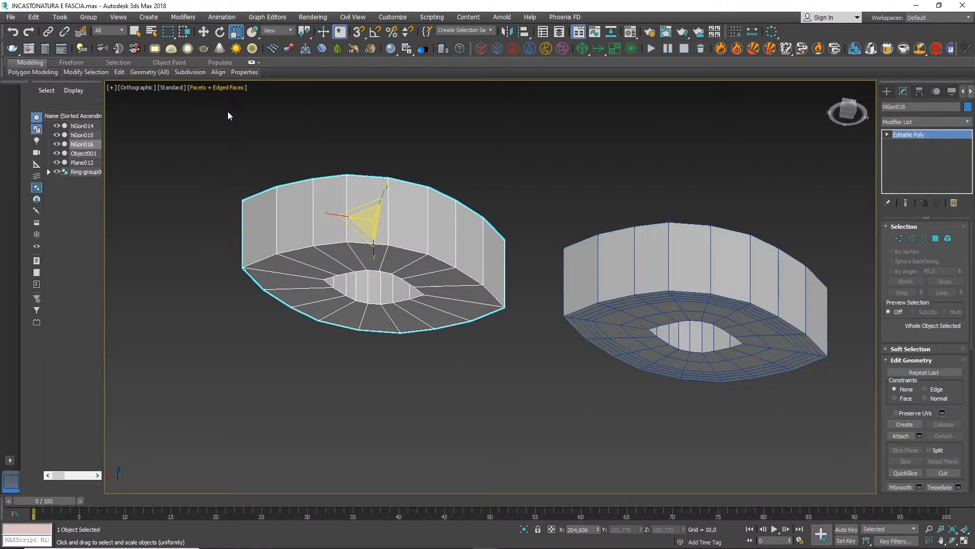
left_click(913, 239)
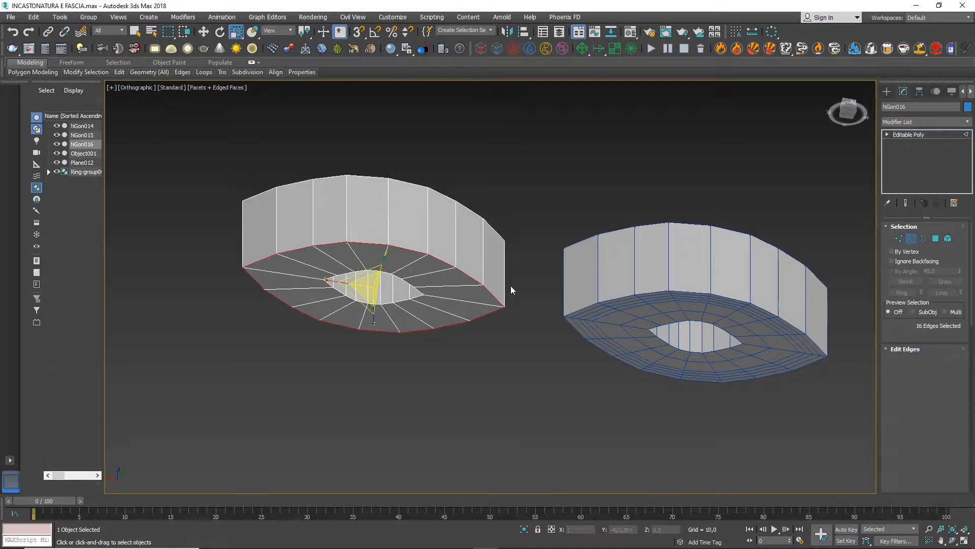
left_click(414, 261)
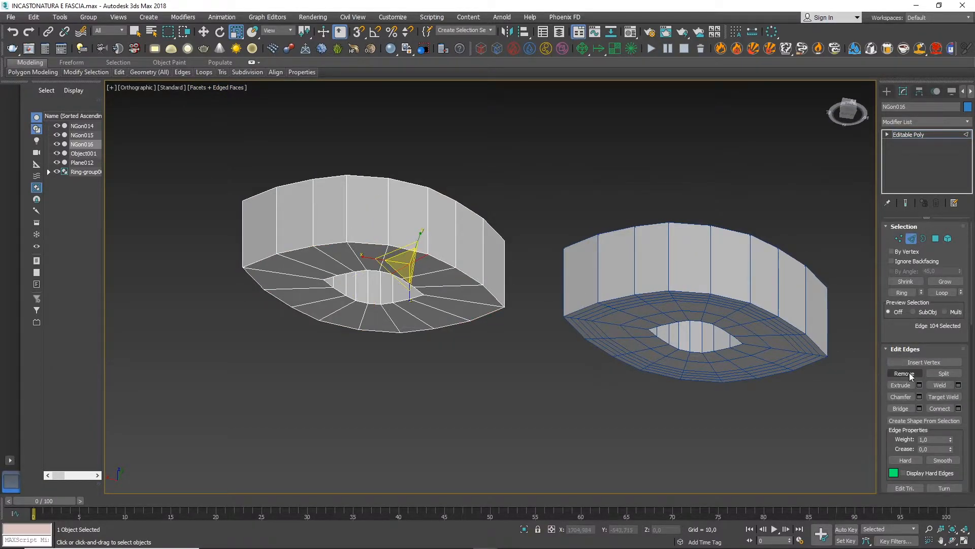
left_click(903, 293)
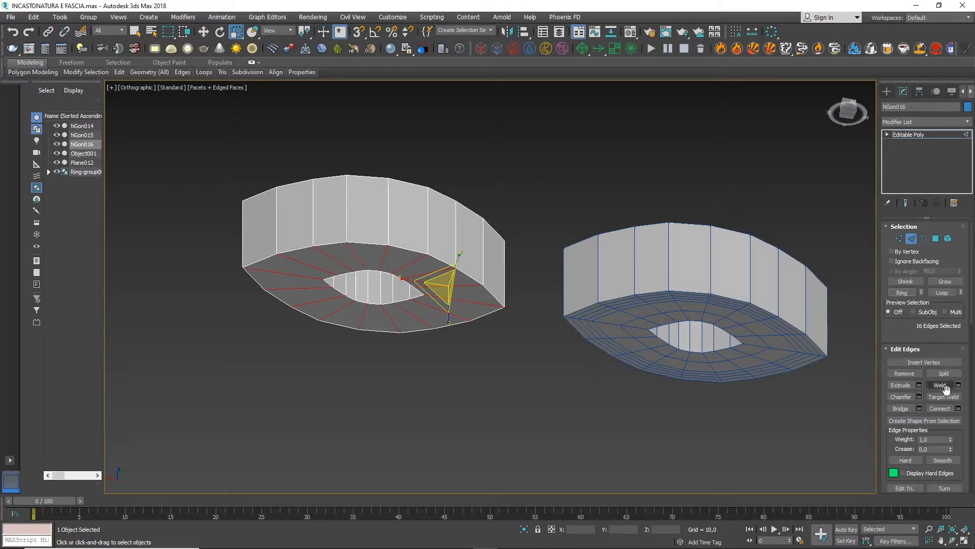
left_click(958, 409)
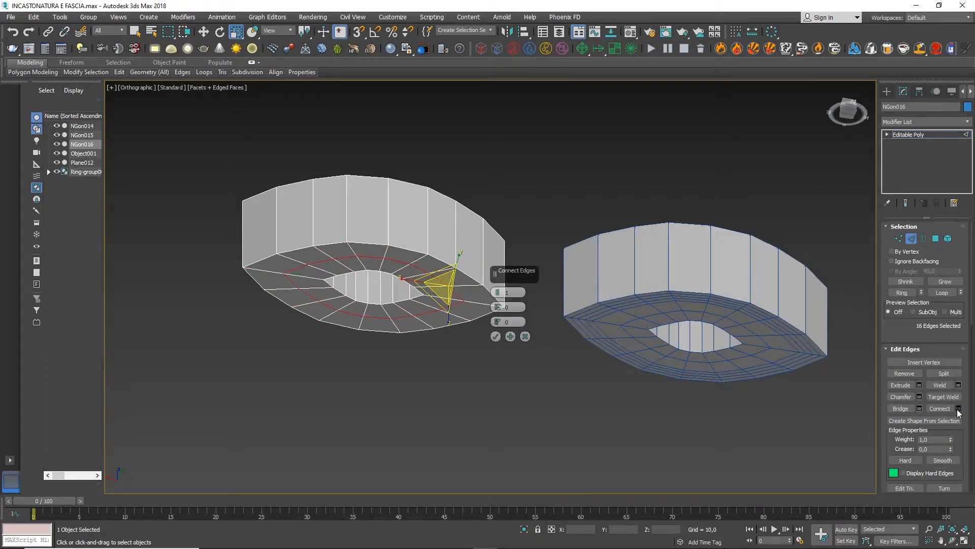
left_click(498, 292)
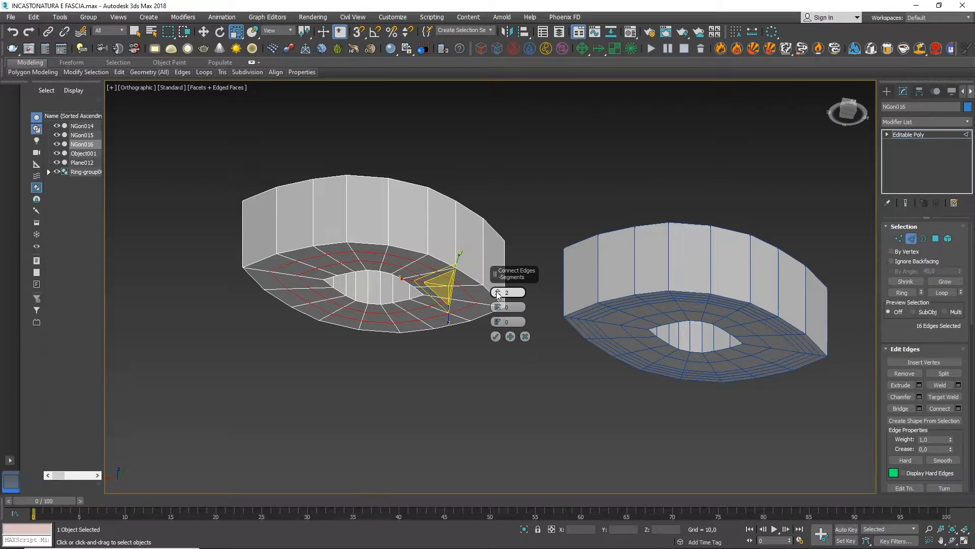
left_click(495, 337)
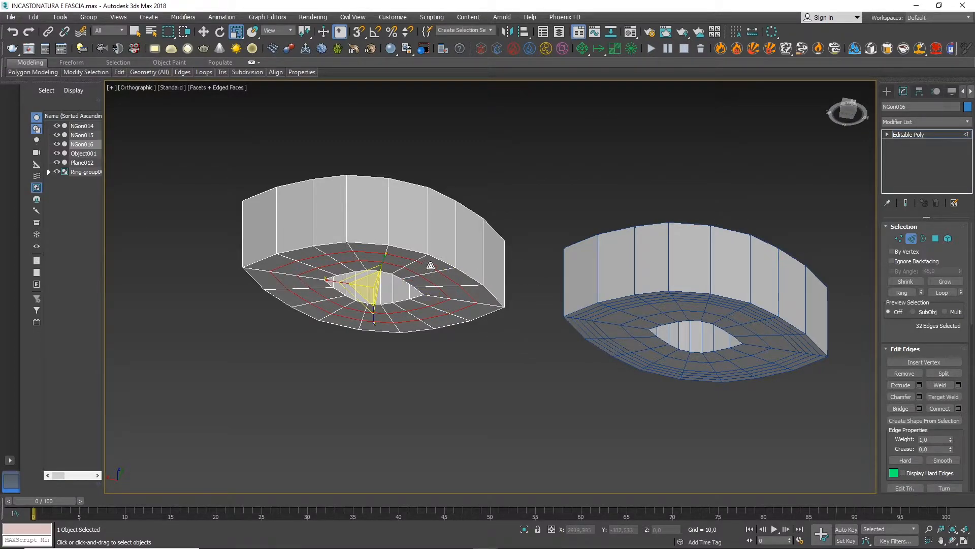
- Connect the outermost ring of radial edges on the new setting's underside with 3 segments, and leave edge editing
left_click(422, 258)
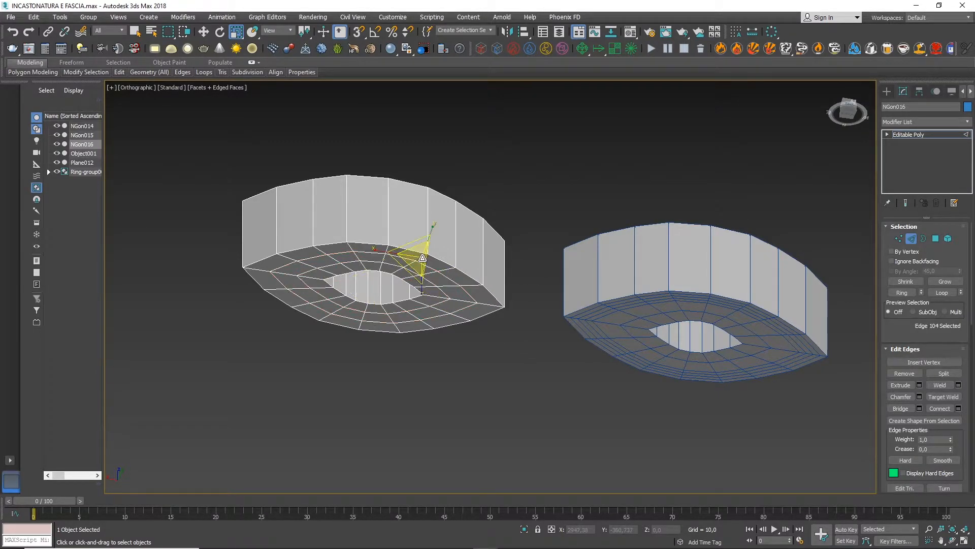
left_click(959, 409)
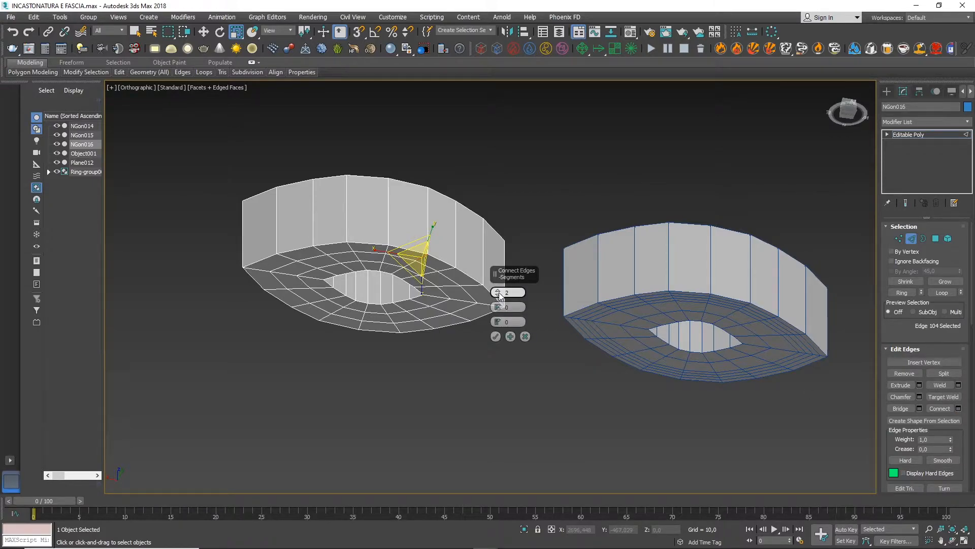
left_click(497, 291)
left_click(498, 291)
left_click(496, 337)
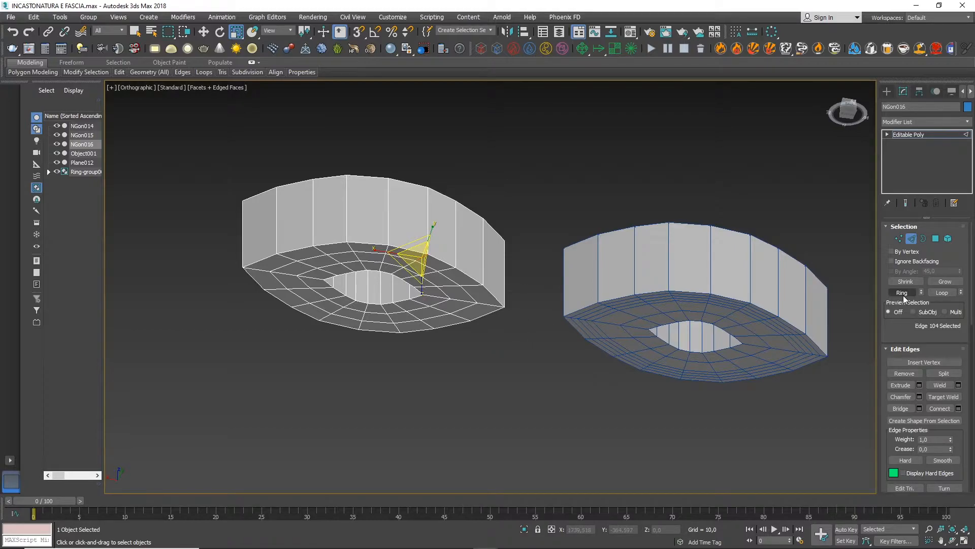
left_click(903, 294)
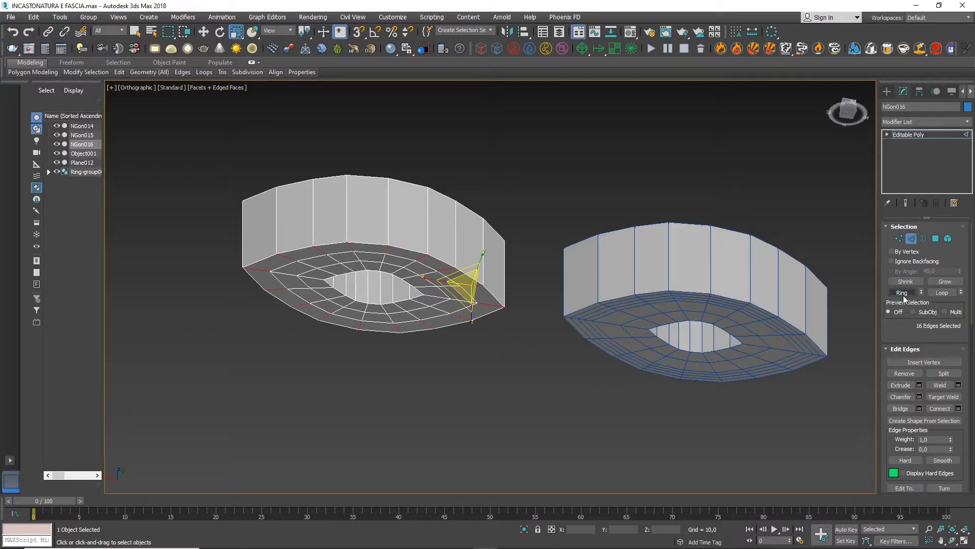
left_click(959, 409)
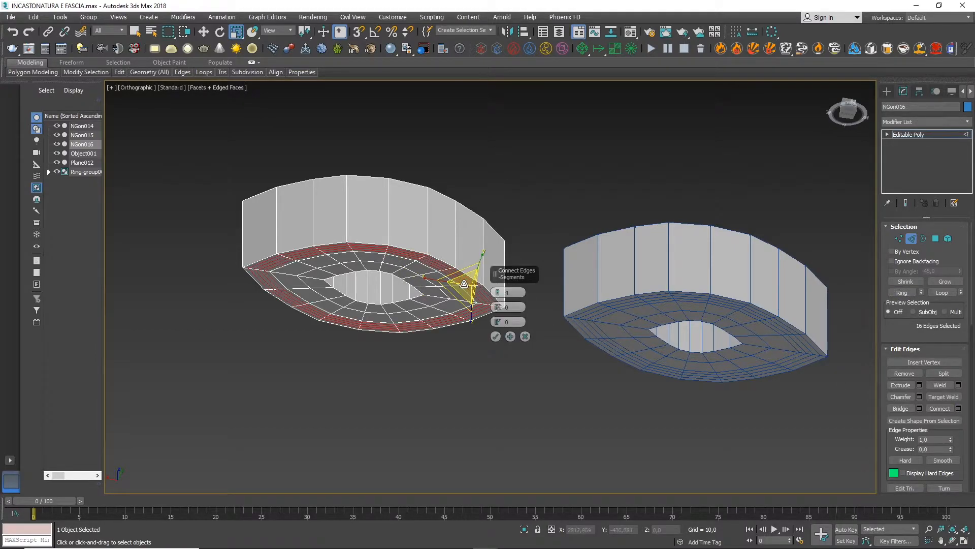
left_click(498, 295)
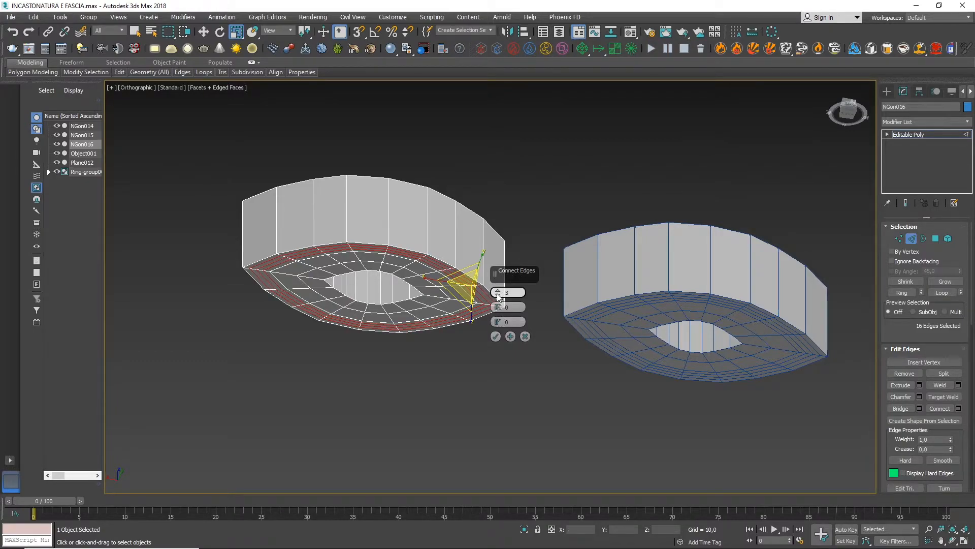
left_click(495, 339)
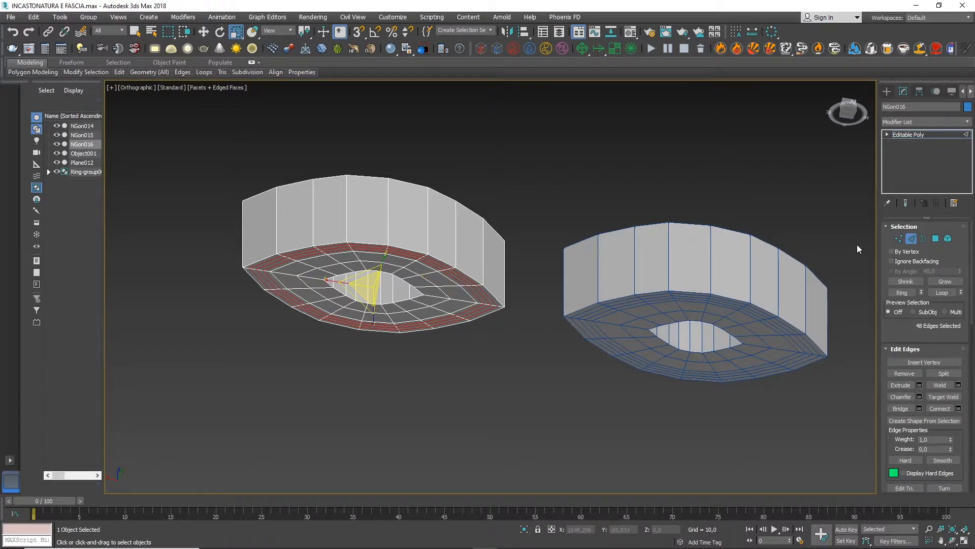
left_click(909, 239)
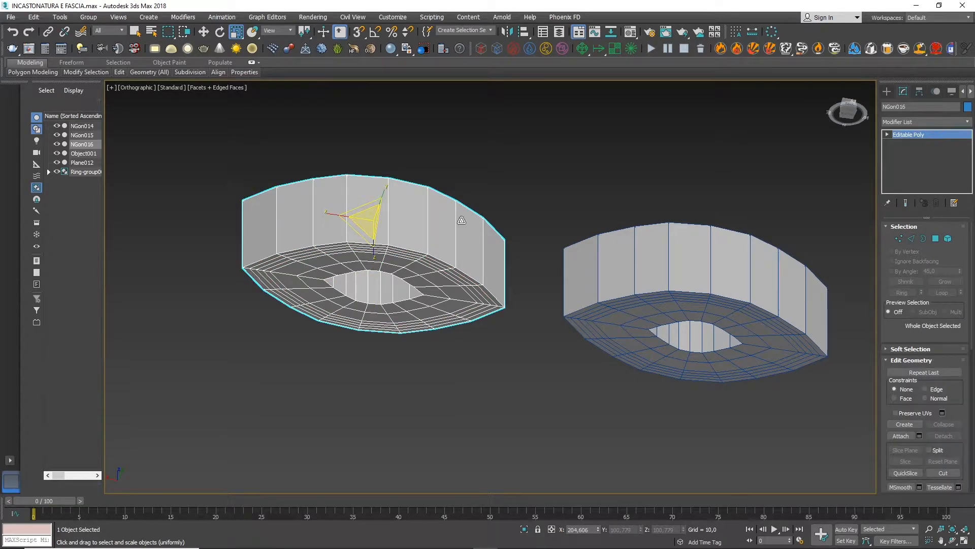
- Add a TurboSmooth modifier to the new setting with 3 iterations
left_click(910, 122)
key("t")
left_click(910, 192)
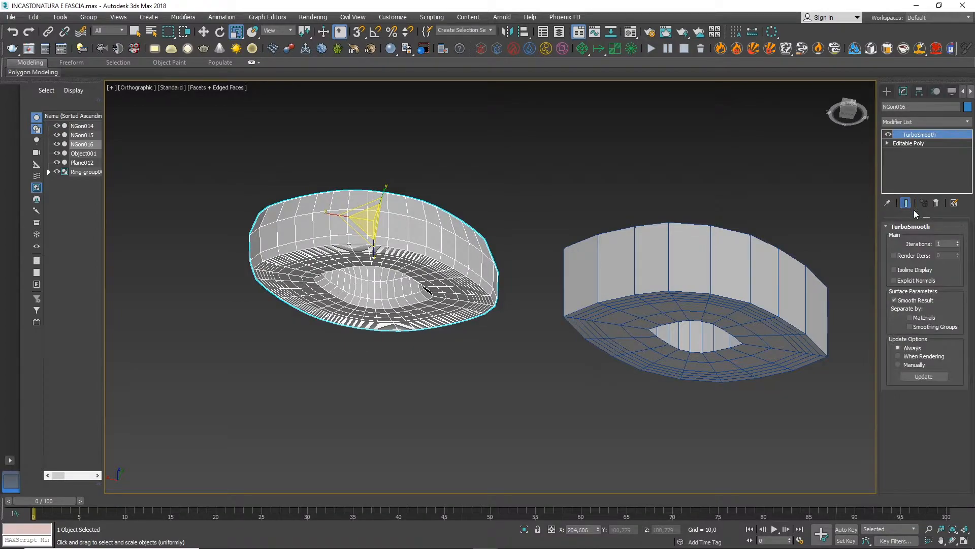
left_click(959, 242)
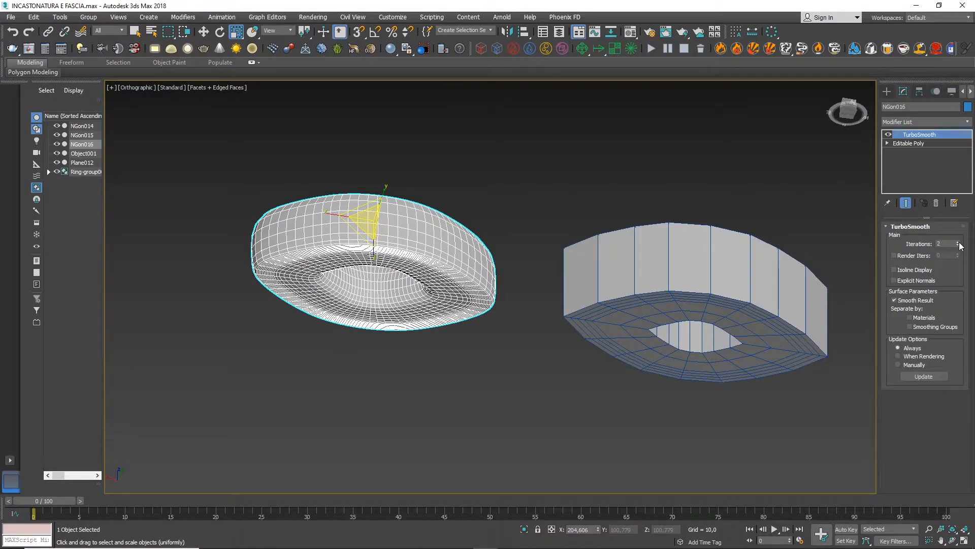
left_click(958, 242)
- Enable the TurboSmooth modifier on the finished setting and clear the selection
left_click(729, 278)
left_click(888, 135)
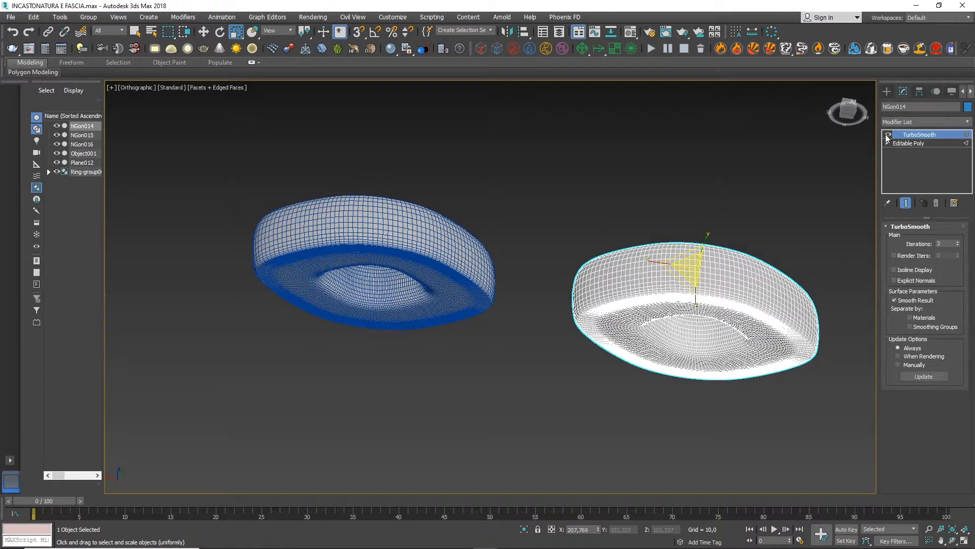
left_click(708, 177)
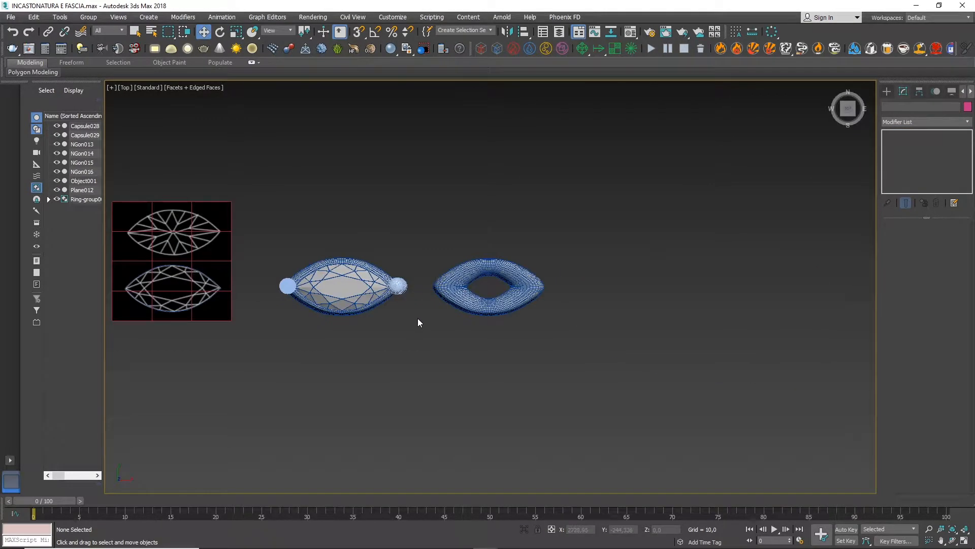
- Create a capsule in the top view, beside the outer tip of the new setting, away from the finished one
scroll(399, 311, "up", 5)
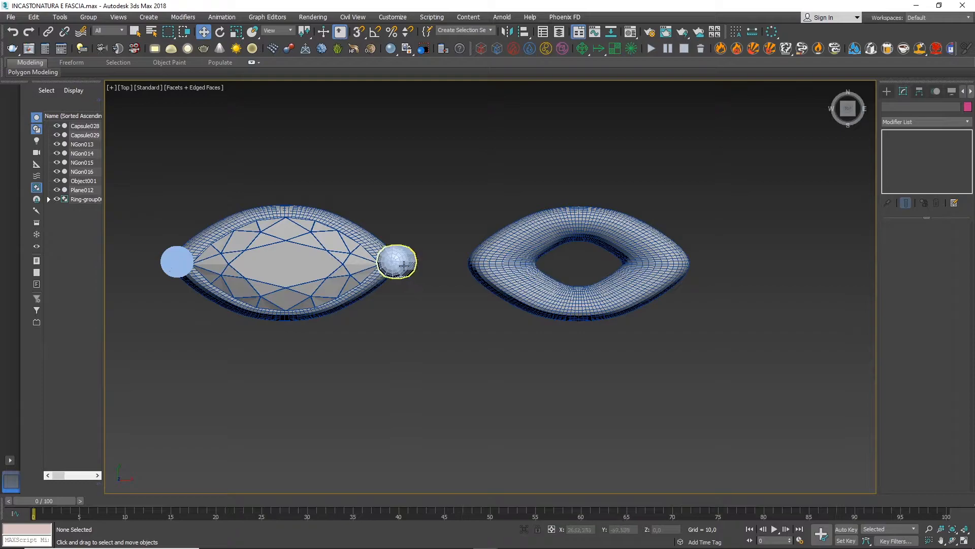
left_click(886, 92)
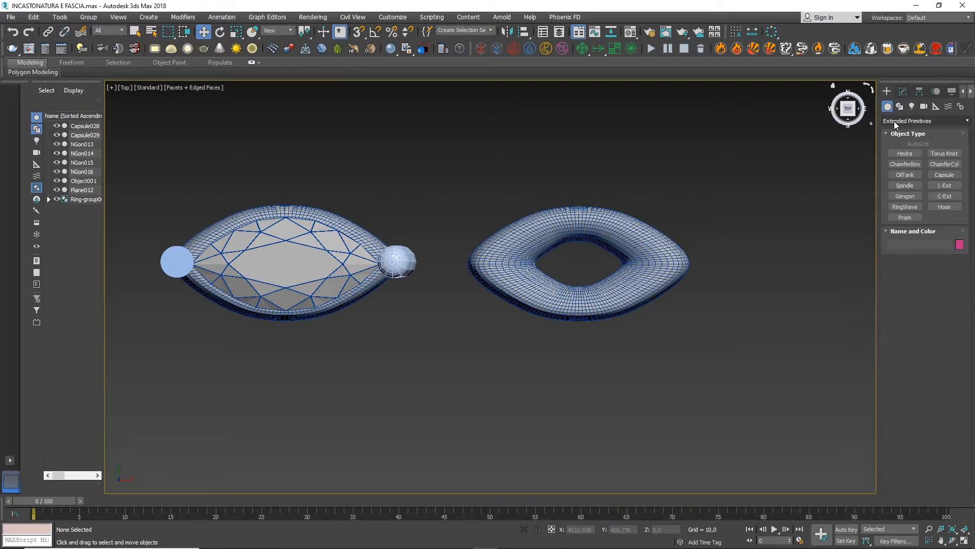
left_click(945, 175)
middle_click_drag(707, 276, 554, 283)
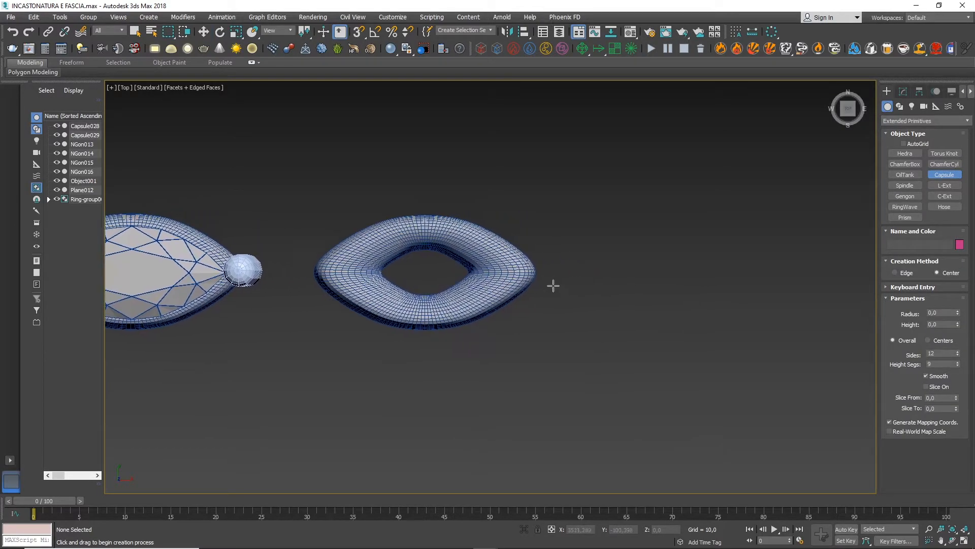
left_click(593, 281)
left_click_drag(593, 281, 582, 300)
left_click(582, 318)
- Set the new capsule's radius to 50 and height to -350, keeping 12 sides and 9 height segments
left_click(903, 91)
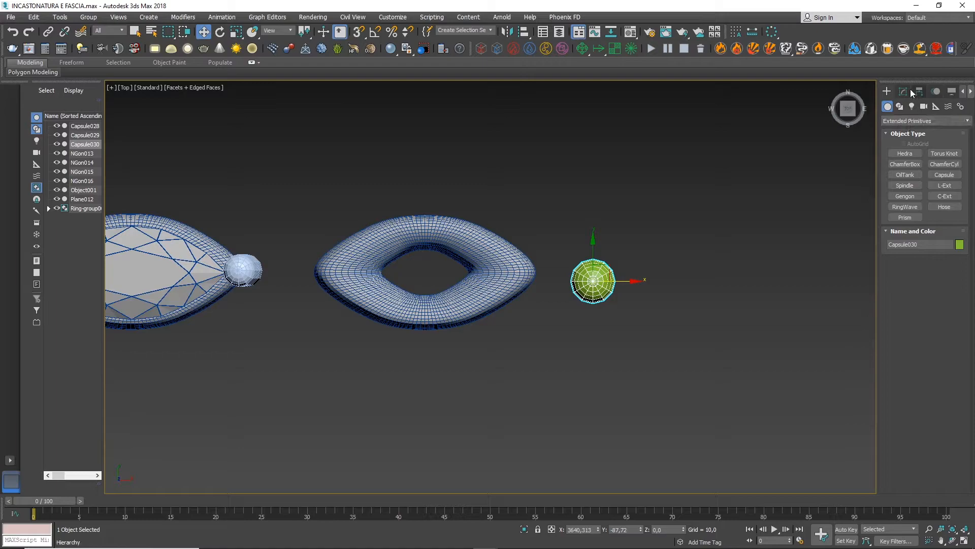
double_click(935, 241)
type("50")
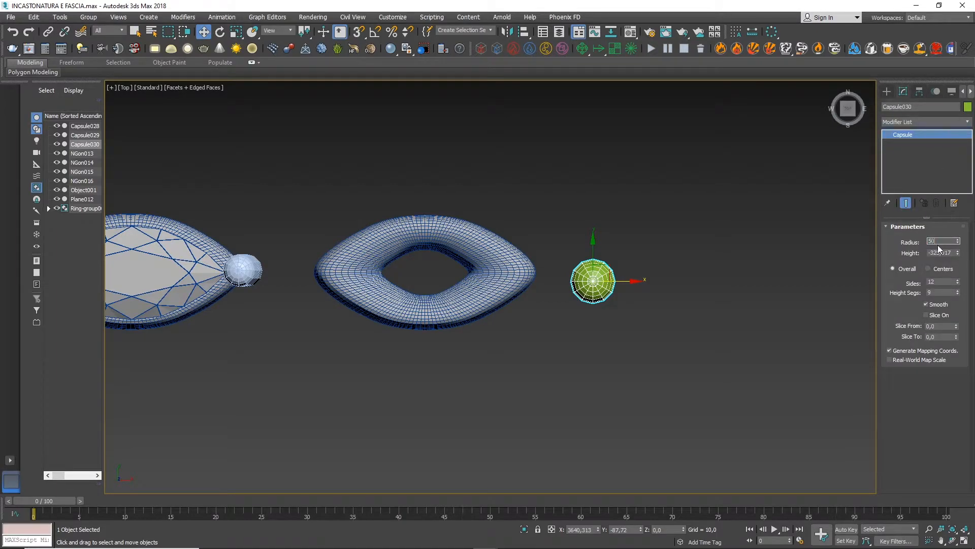
double_click(939, 252)
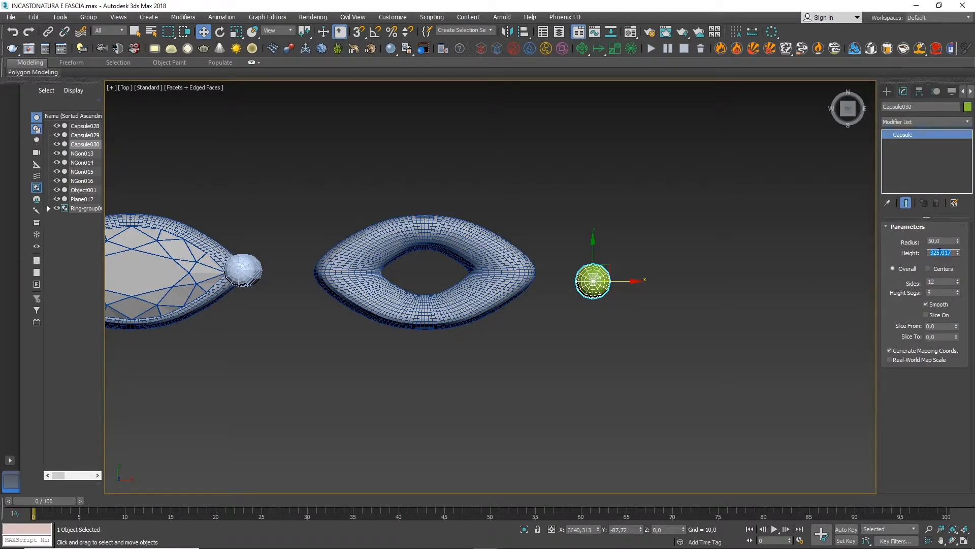
type("-350")
double_click(938, 281)
double_click(935, 292)
- Show the capsule in the front view and convert it to an Editable Poly
middle_click_drag(704, 351, 704, 254, "alt")
left_click(848, 111)
right_click(635, 324)
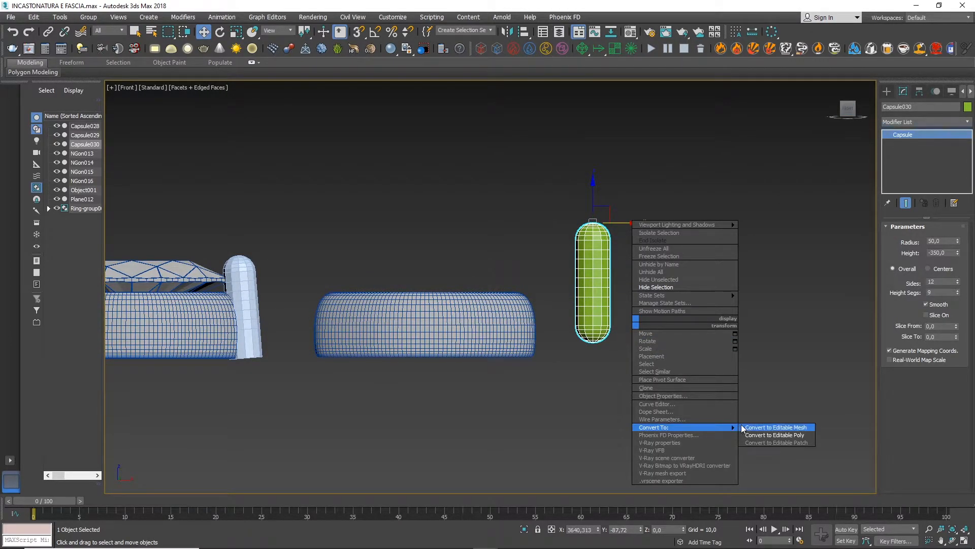
left_click(755, 434)
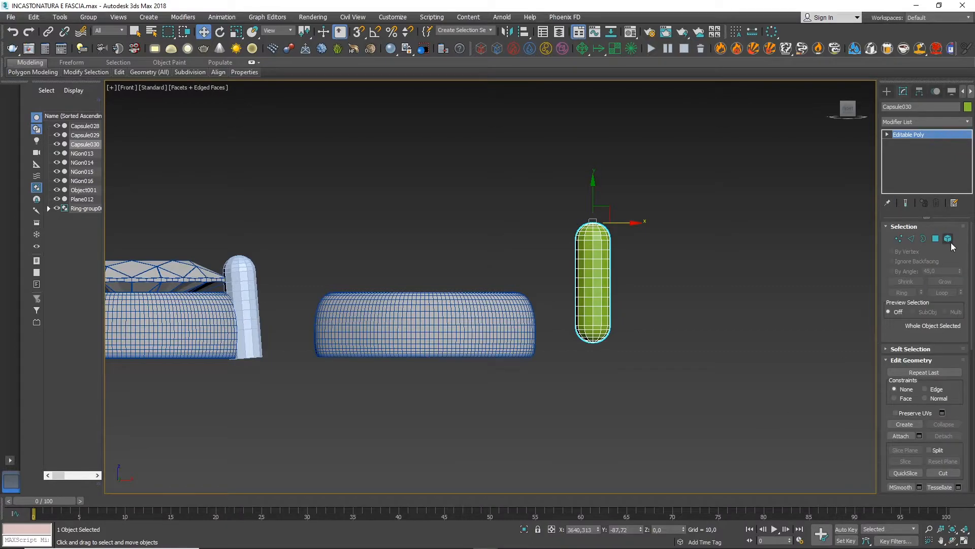
- Delete the polygons of the capsule's lower half and leave polygon editing
left_click(935, 238)
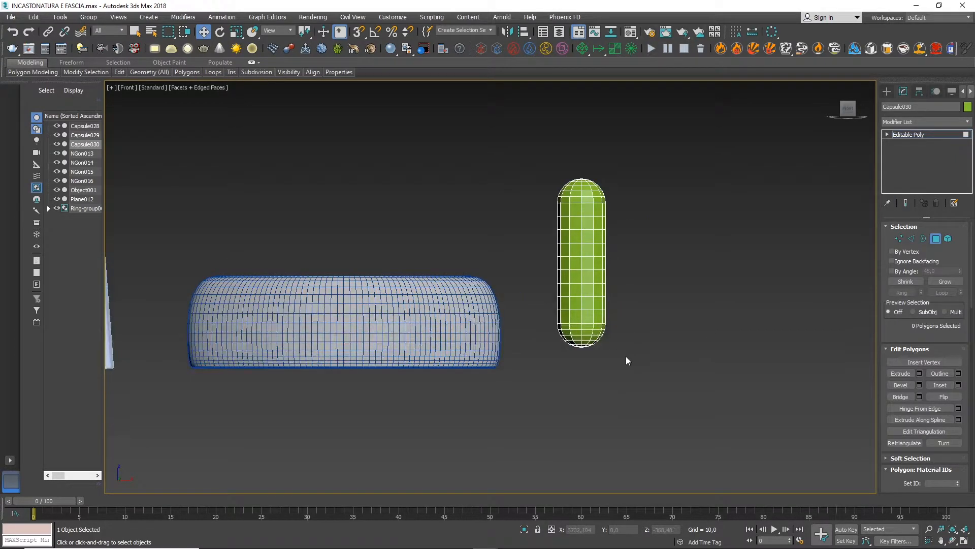
left_click_drag(552, 279, 550, 281)
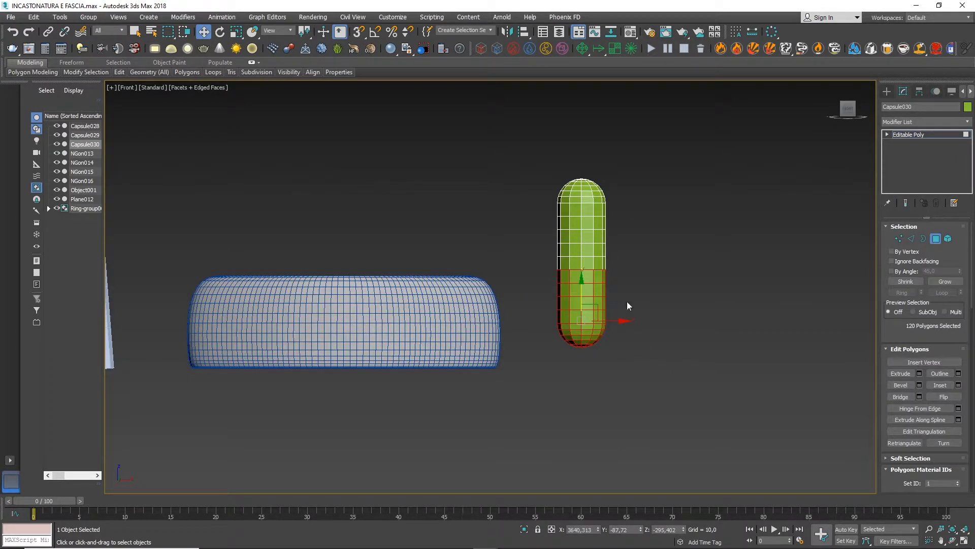
key("Delete")
left_click(935, 241)
- Lower the half capsule beside the new setting and extend its open border straight down to the level of the setting's base
scroll(764, 263, "down", 2)
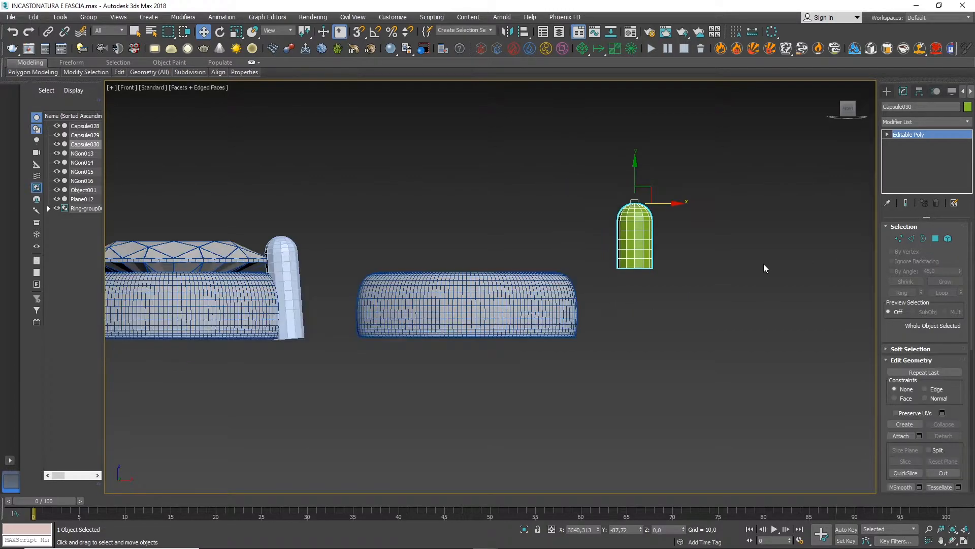
left_click_drag(652, 193, 654, 254)
left_click(923, 239)
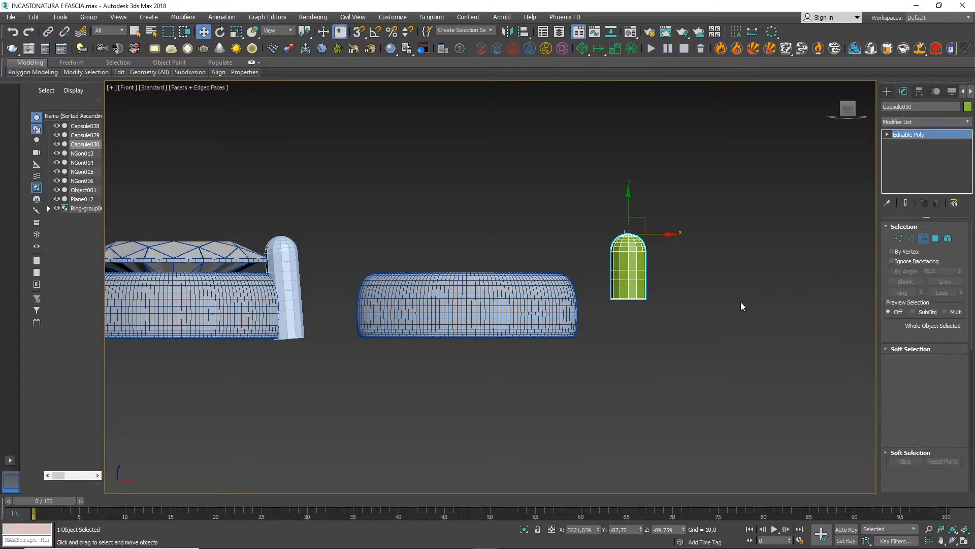
left_click(635, 298)
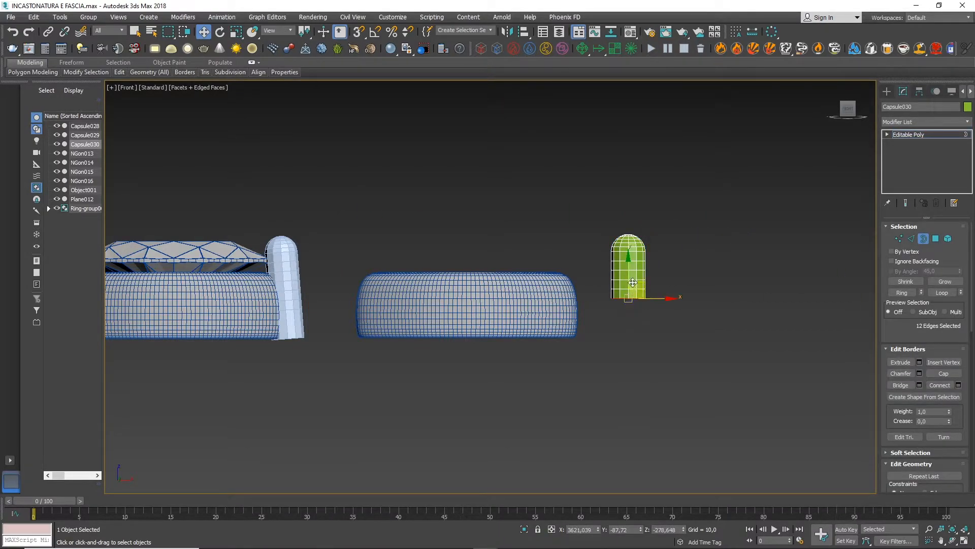
left_click_drag(630, 272, 626, 311, "shift")
left_click(924, 241)
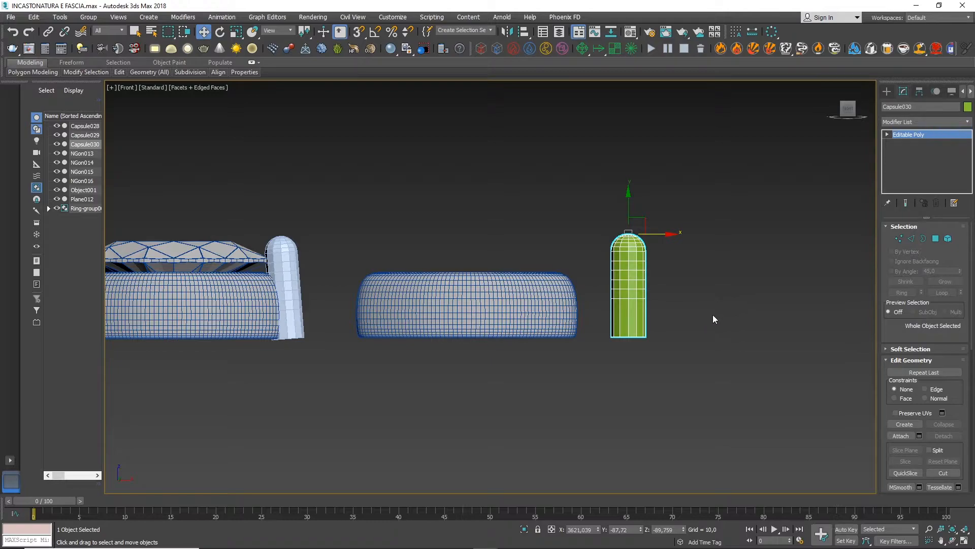
- Cap the open border at the bottom of the prong
middle_click_drag(686, 322, 707, 310, "alt")
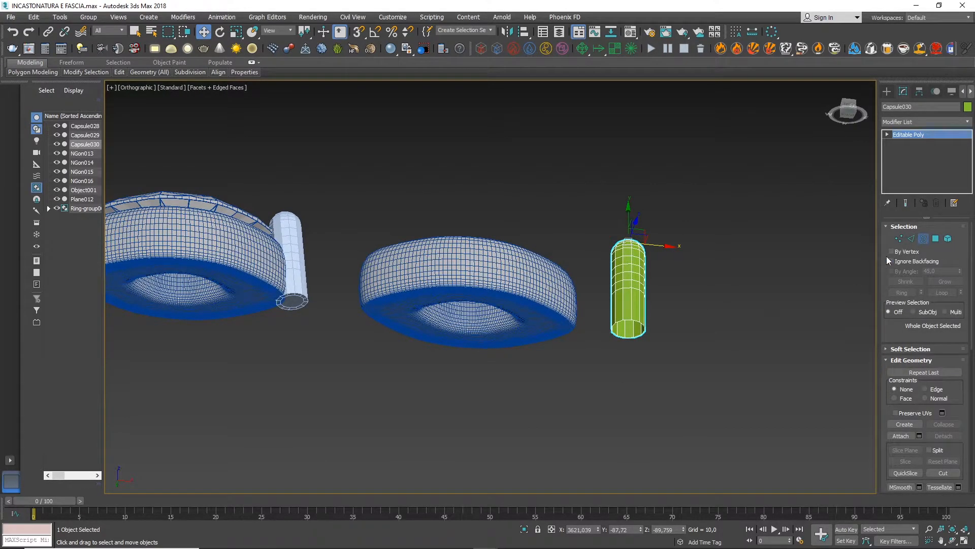
left_click(923, 238)
left_click(935, 374)
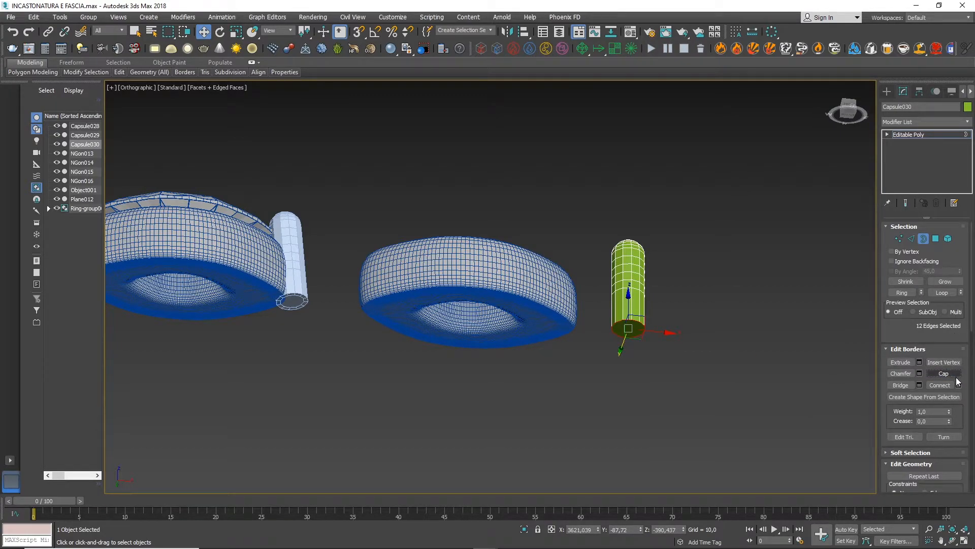
- Inset the polygon capping the prong's bottom slightly and leave polygon editing
left_click(936, 239)
left_click(632, 329)
left_click(939, 385)
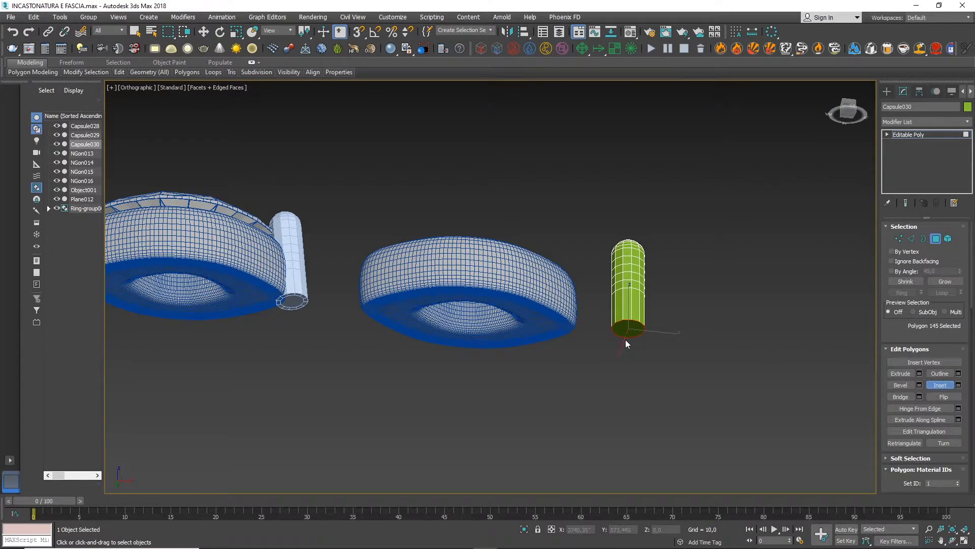
scroll(626, 339, "up", 3)
middle_click_drag(626, 339, 698, 331)
left_click_drag(703, 311, 703, 313)
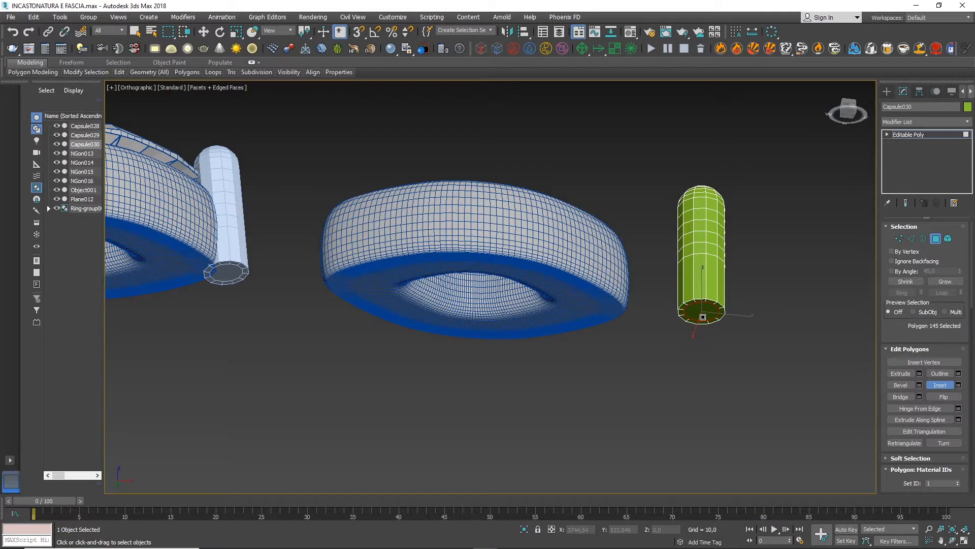
left_click(935, 238)
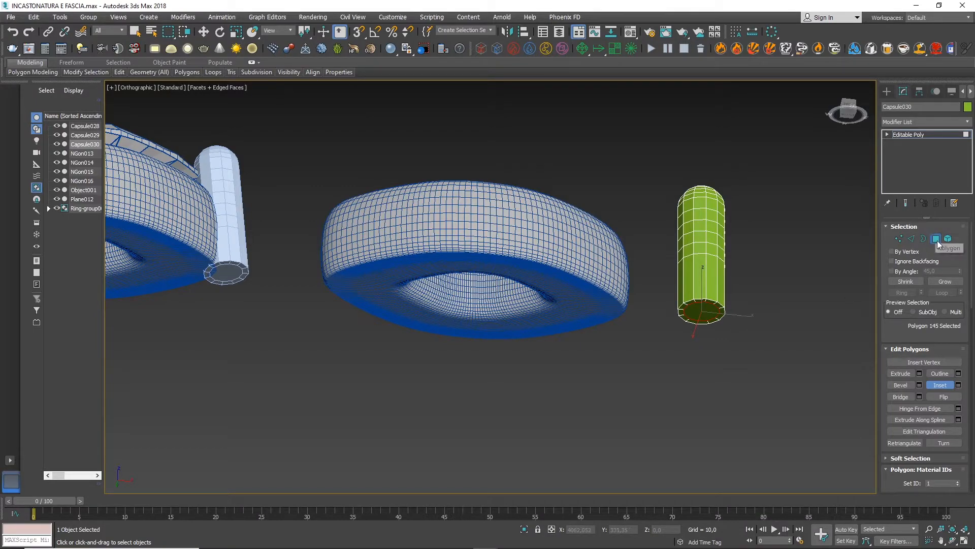
- Apply a Bend modifier to the prong, move it against the new setting's right tip, and set the bend angle to about -6.5
left_click(914, 122)
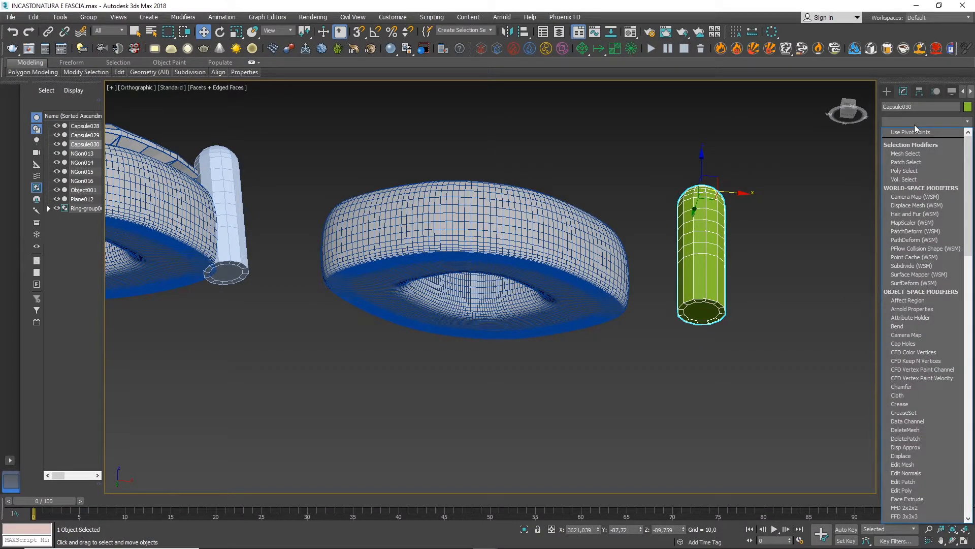
key("b")
left_click(909, 132)
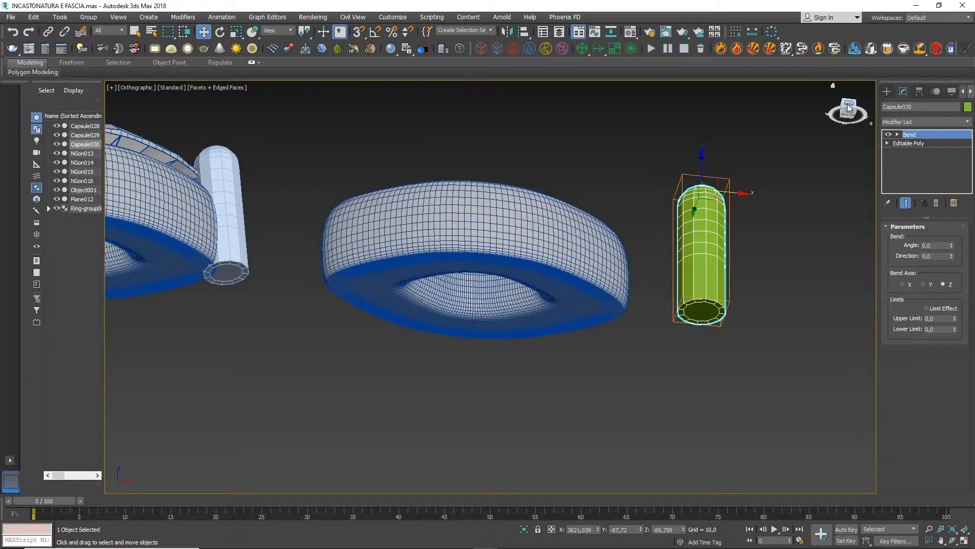
left_click(848, 104)
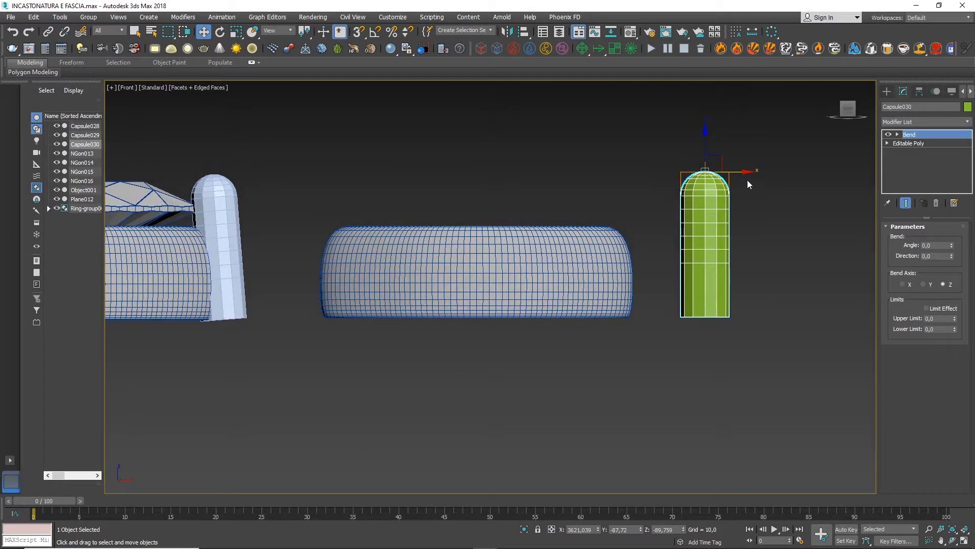
left_click_drag(739, 173, 681, 175)
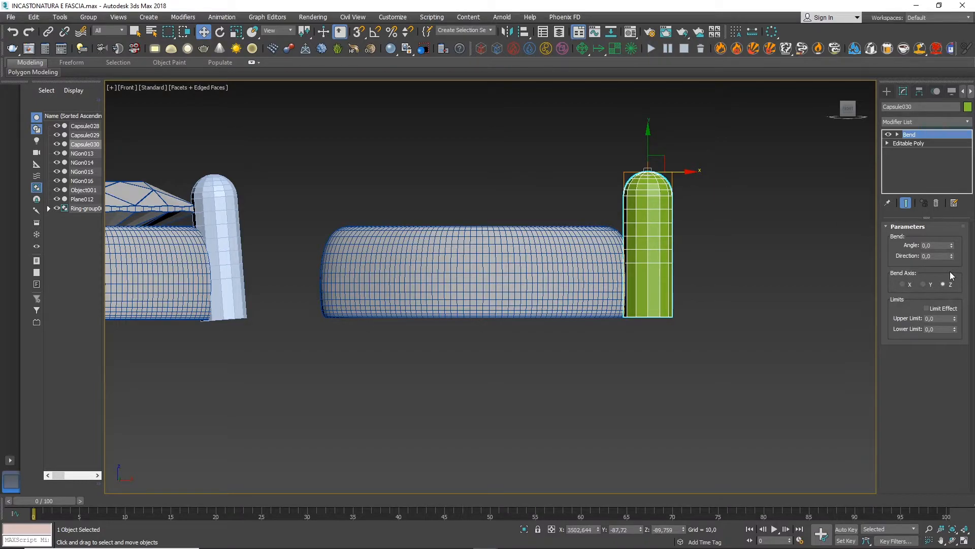
left_click_drag(953, 248, 952, 255)
left_click(952, 244)
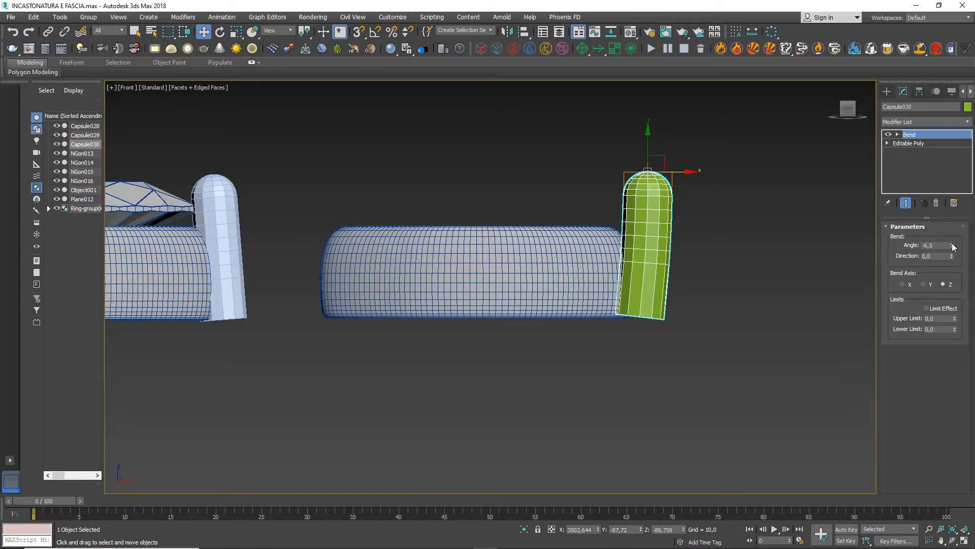
- Smooth the bent prong with a TurboSmooth modifier set to 3 iterations
left_click(904, 121)
key("t")
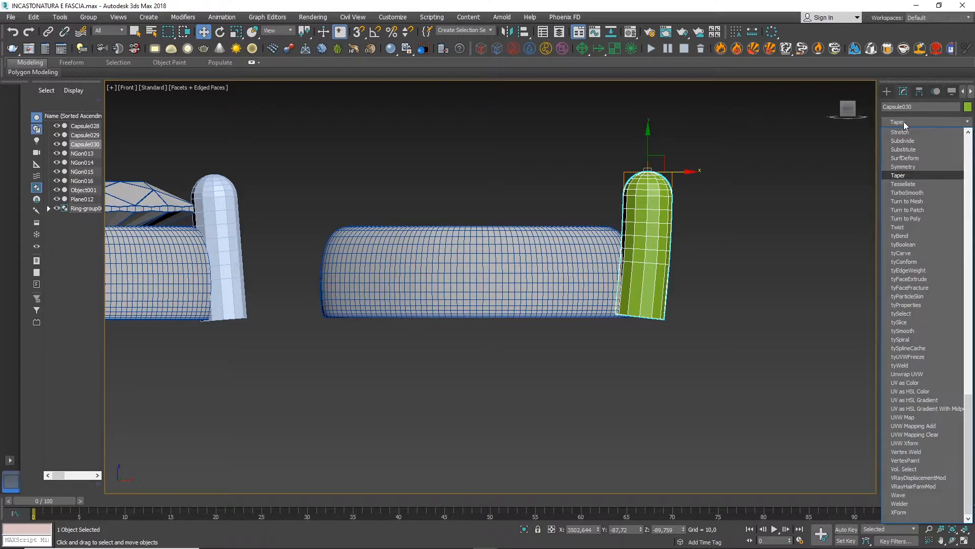
left_click(912, 192)
left_click(958, 242)
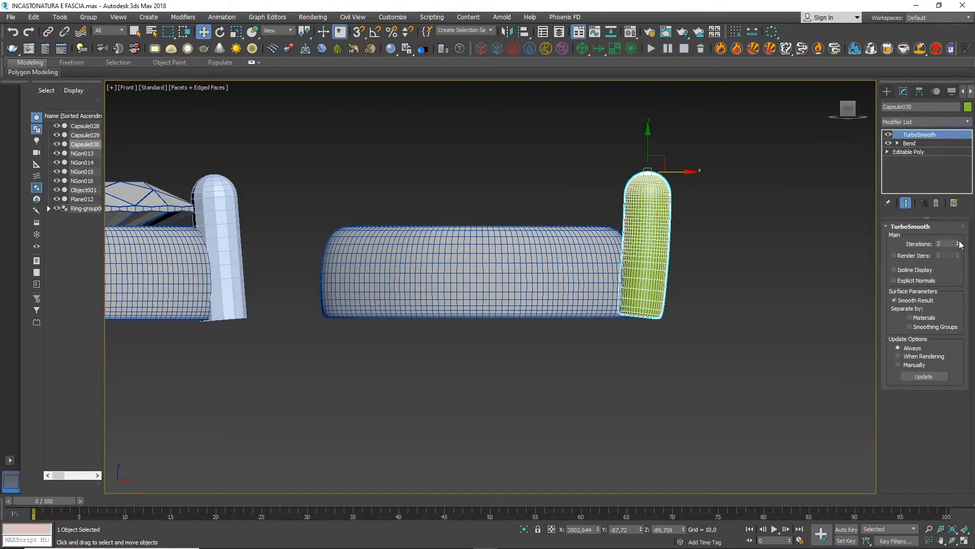
left_click(958, 242)
- Lower the smoothed prong slightly along its vertical axis beside the new setting
middle_click_drag(736, 334, 701, 229, "alt")
scroll(660, 190, "up", 5)
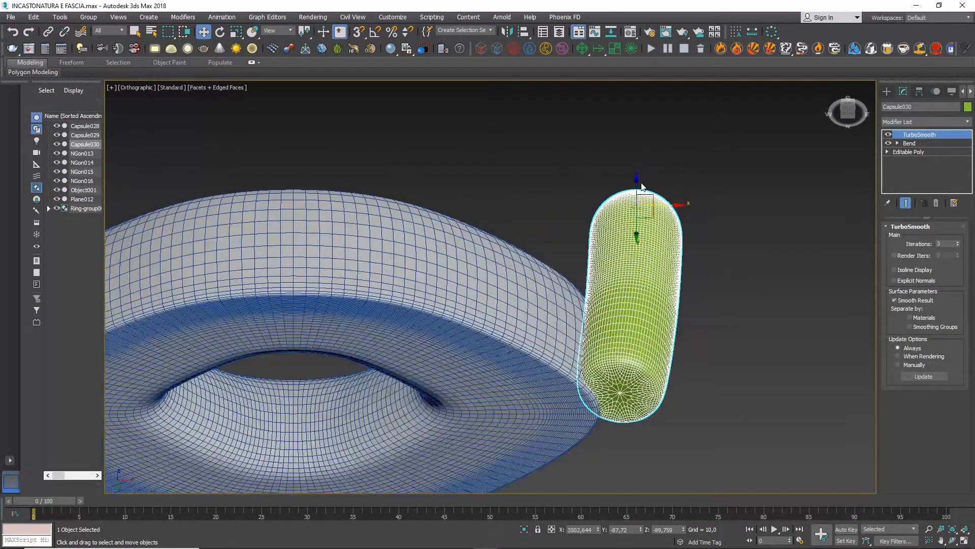
left_click_drag(636, 179, 634, 184)
scroll(725, 240, "down", 5)
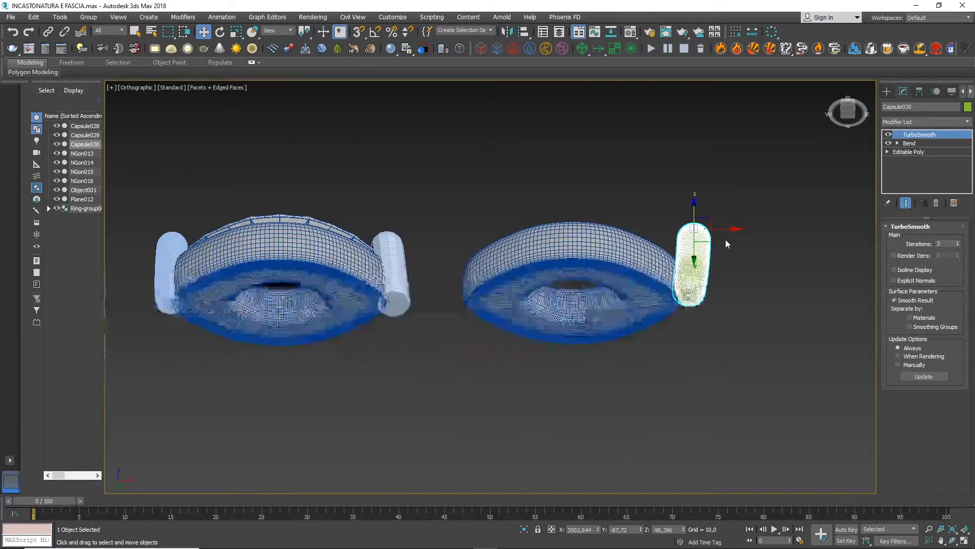
- Check the finished setting's prong from below and centre the new prong on its setting's pointed tip
left_click(846, 116)
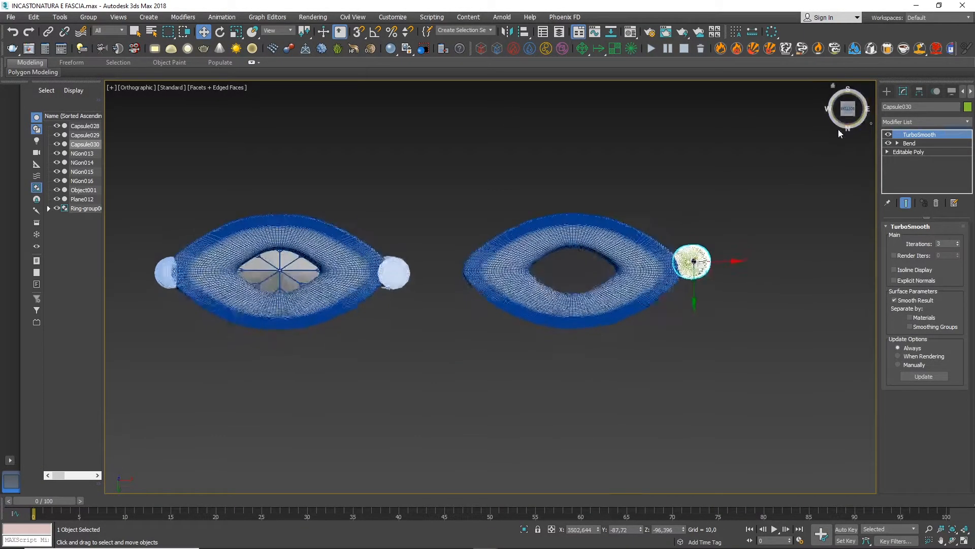
left_click(401, 267)
left_click(890, 135)
left_click(888, 143)
scroll(719, 273, "up", 3)
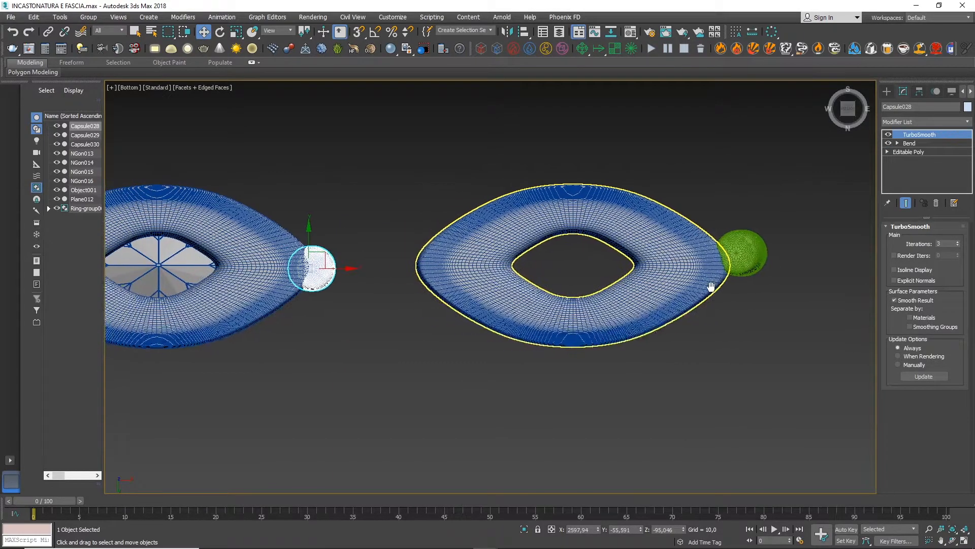
middle_click_drag(710, 287, 712, 286)
left_click(744, 260)
left_click_drag(760, 241, 774, 269)
middle_click_drag(774, 268, 742, 358, "alt")
middle_click_drag(637, 297, 516, 278, "alt")
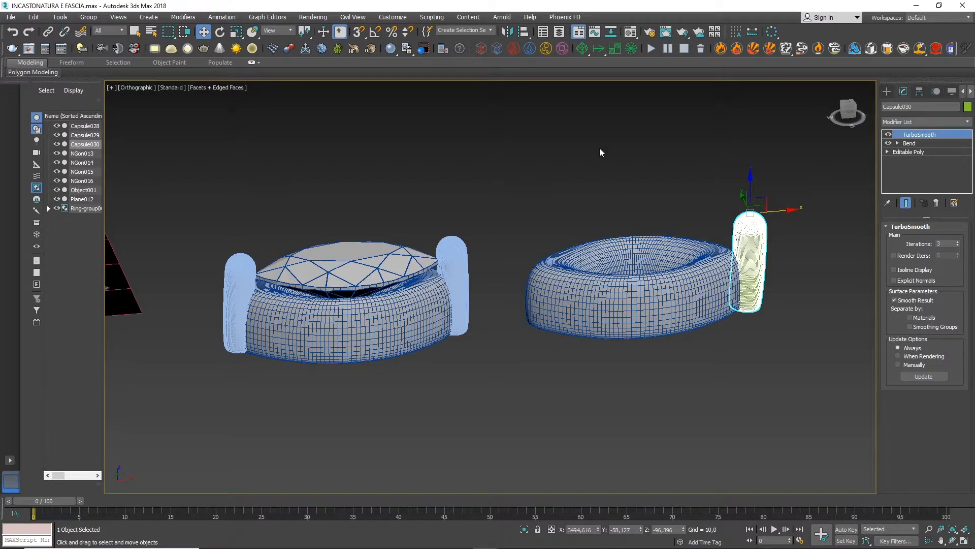
- Mirror the prong along the X axis as a copy, with a negative offset towards the setting
left_click(507, 32)
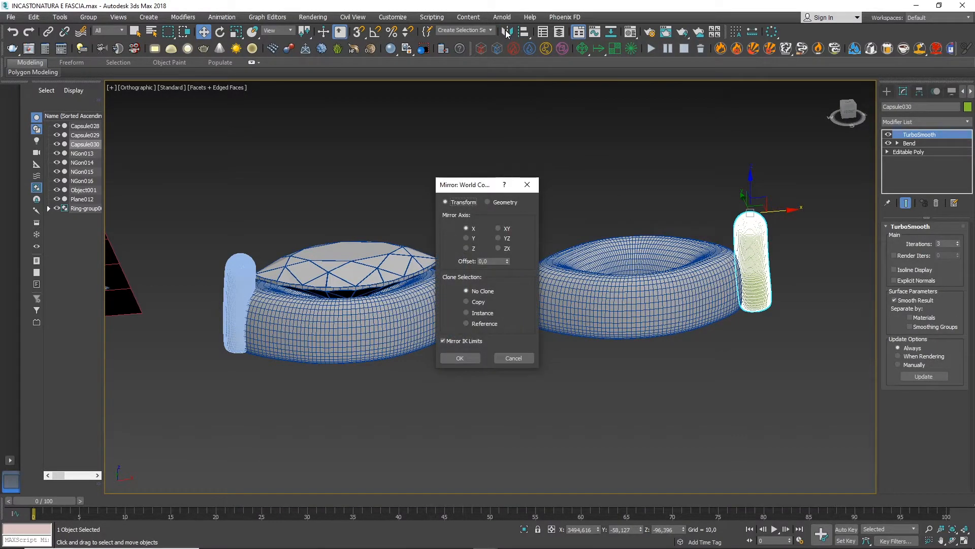
left_click(478, 302)
left_click_drag(507, 260, 482, 508)
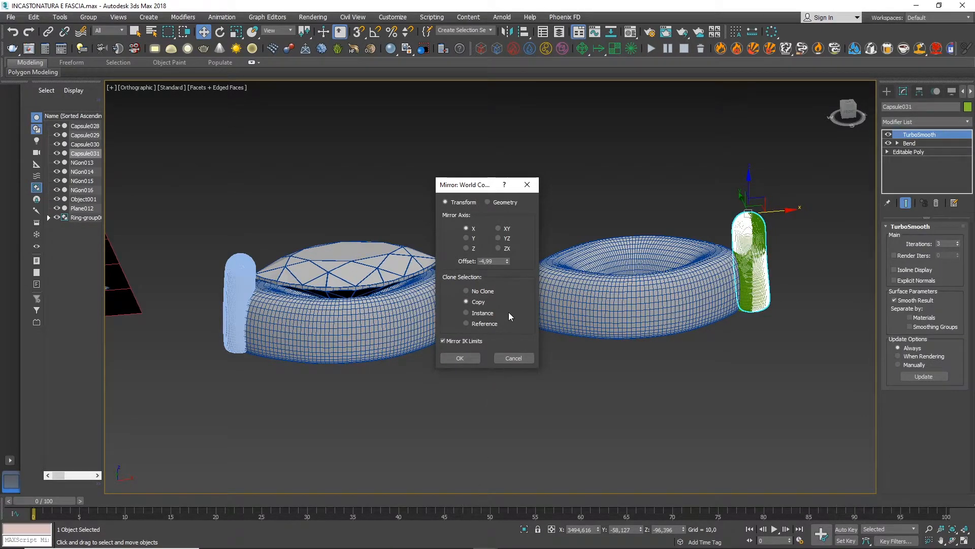
left_click_drag(508, 261, 507, 309)
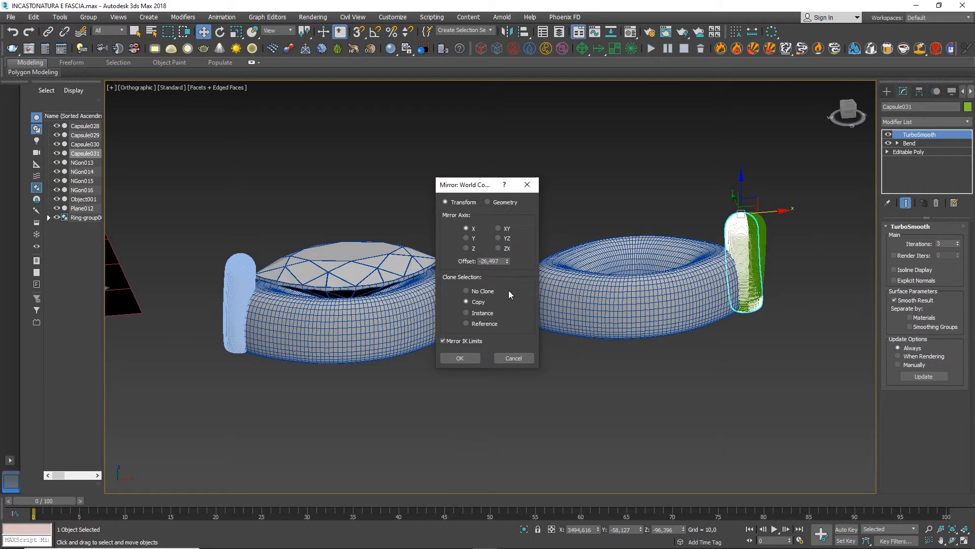
left_click_drag(507, 262, 491, 356)
left_click(471, 362)
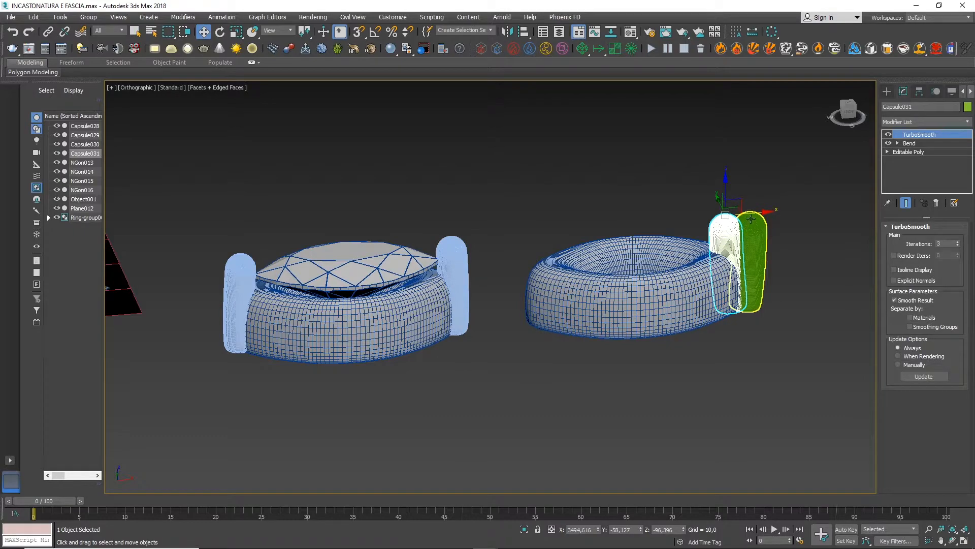
- Move the mirrored prong to the setting's opposite tip and shift the original prong slightly inward along X
left_click_drag(731, 231, 560, 246)
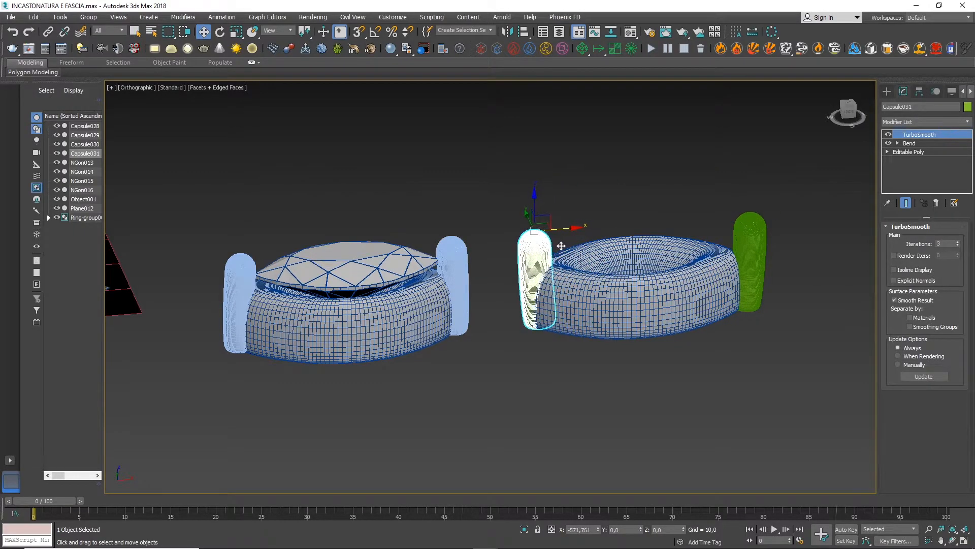
left_click(848, 104)
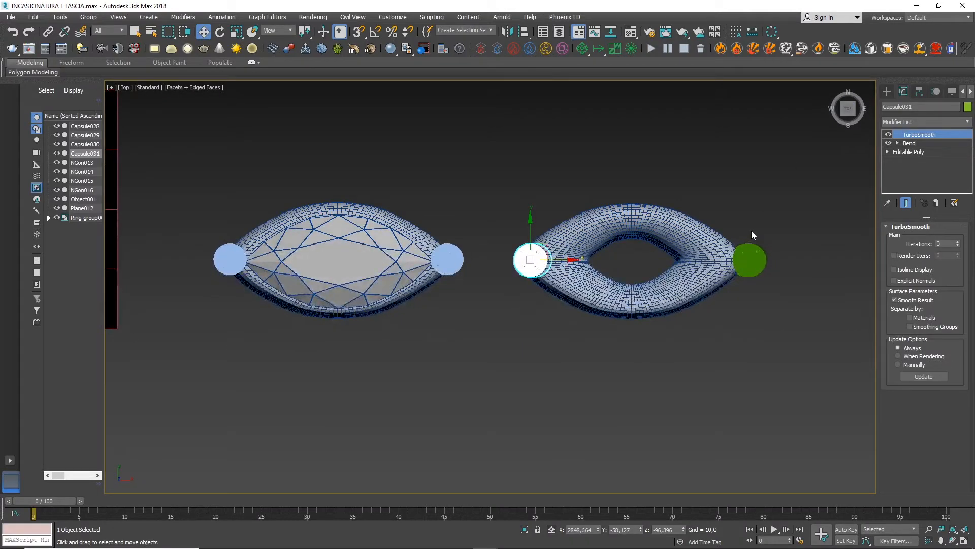
left_click(760, 228)
left_click(765, 258)
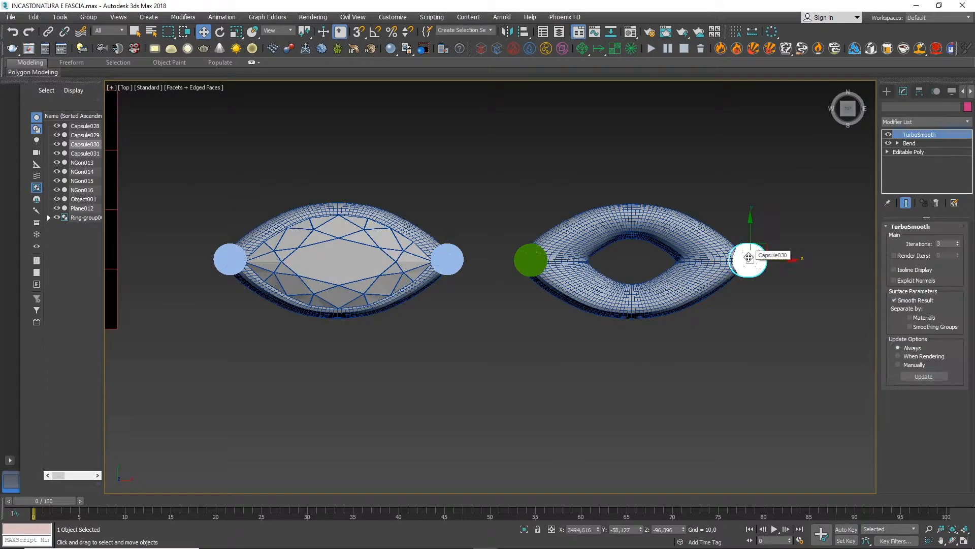
left_click_drag(767, 259, 758, 259)
- Copy the marquise gem from the finished setting and place the copy inside the new setting
left_click(394, 255)
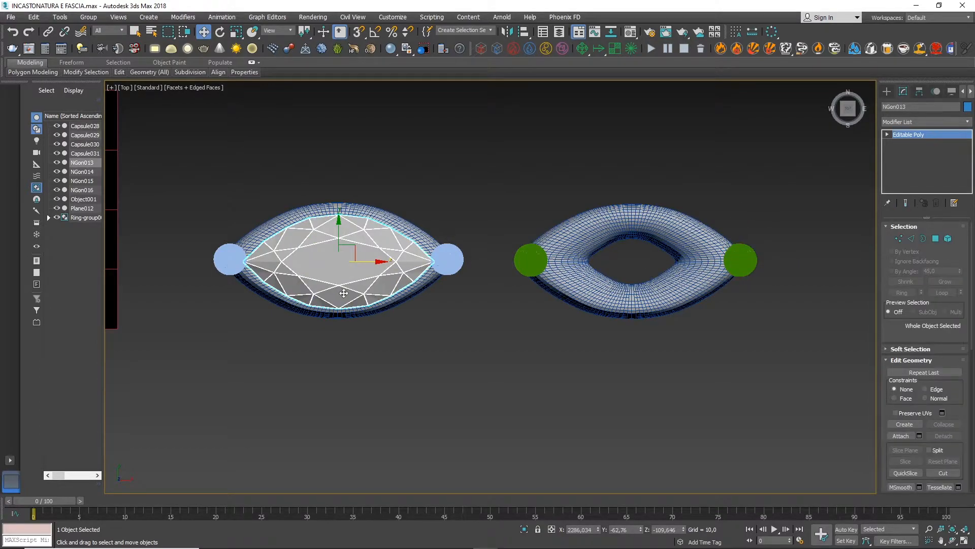
left_click_drag(356, 257, 658, 267, "shift")
left_click(489, 321)
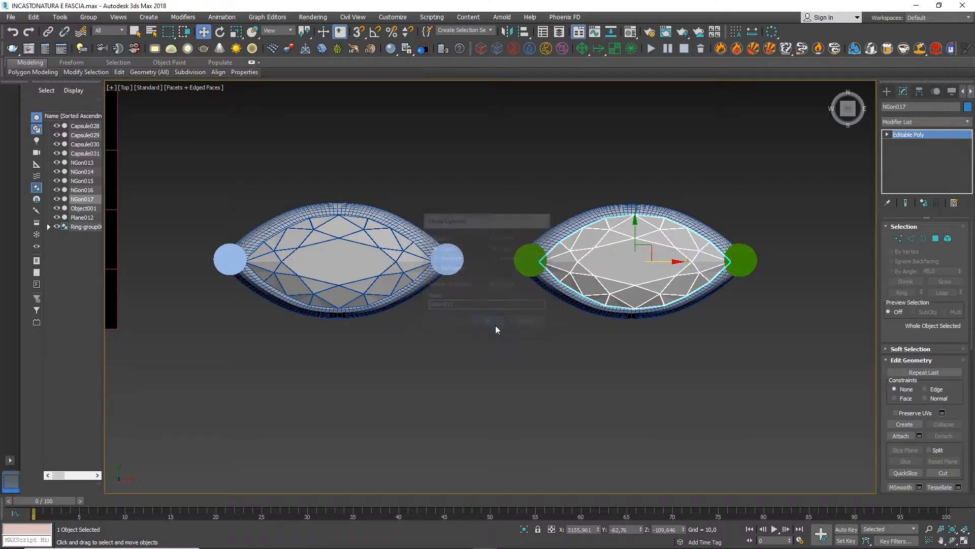
mouse_move(690, 384)
middle_mouse_down("alt")
mouse_move(717, 338)
mouse_move(686, 303)
mouse_move(673, 311)
middle_mouse_up("alt")
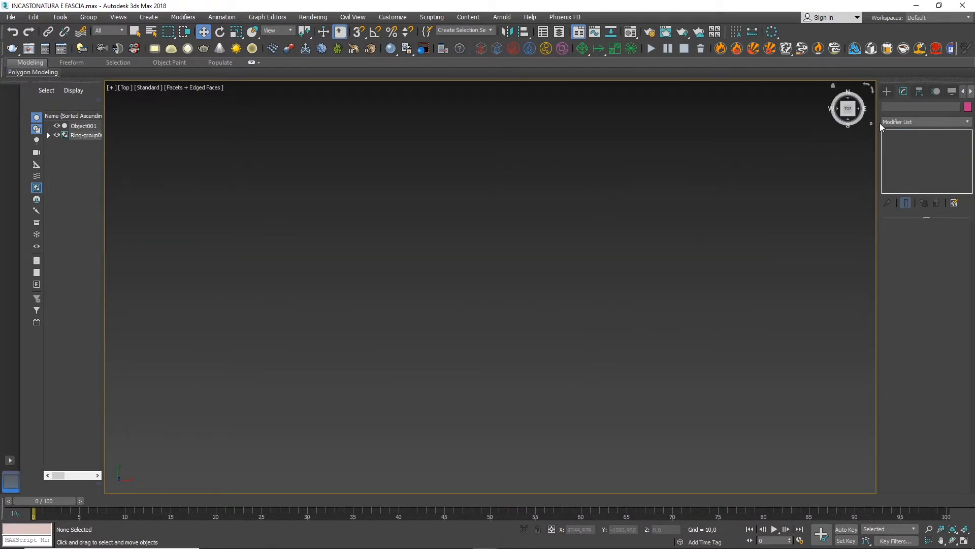
- Create a tube in the top view with radii of about 1321 and 958 and move it to the middle of the view
left_click(888, 91)
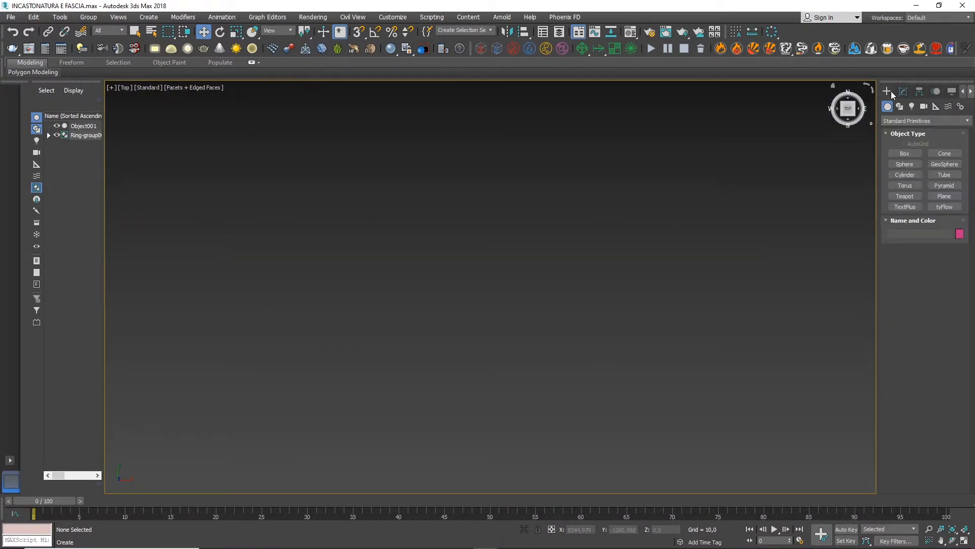
left_click(944, 174)
left_click_drag(409, 194, 473, 270)
left_click(459, 247)
left_click(465, 258)
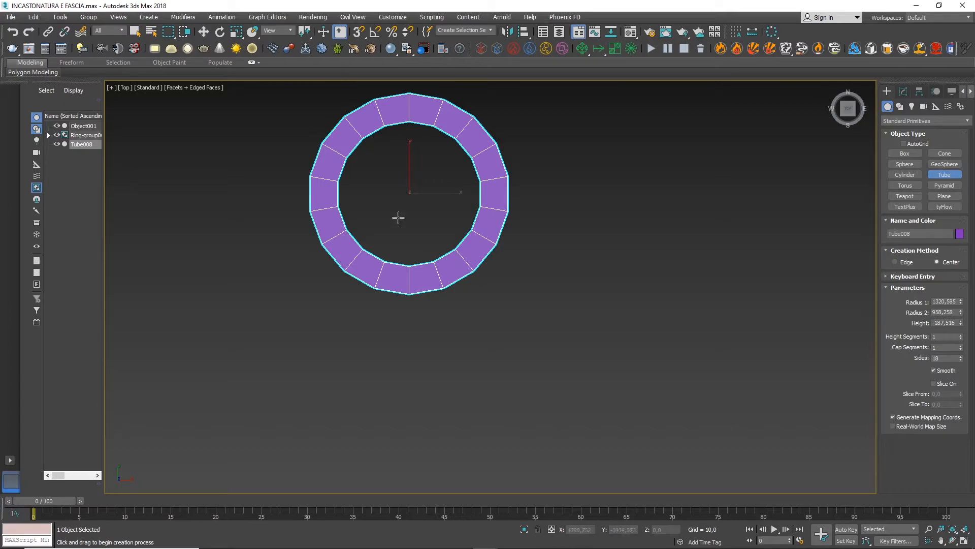
left_click(202, 32)
left_click_drag(412, 174, 445, 242)
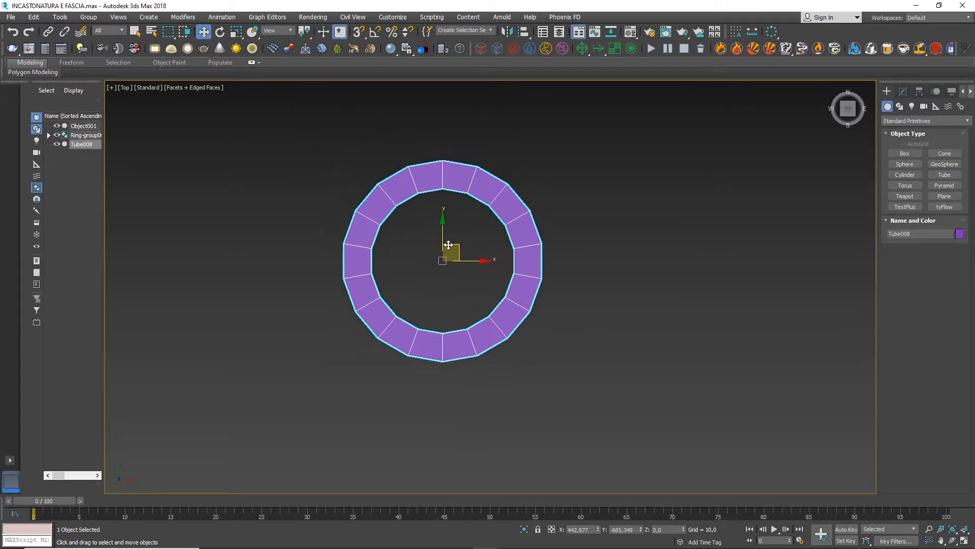
- Set the tube's Radius 1 to 920, Radius 2 to 800 and height to -180
left_click(903, 93)
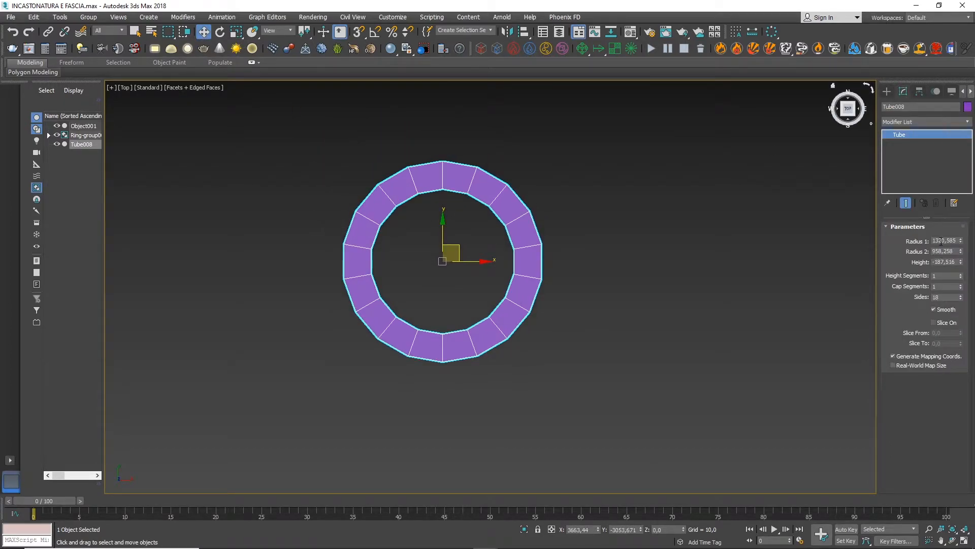
left_click(941, 242)
type("9")
left_click(943, 251)
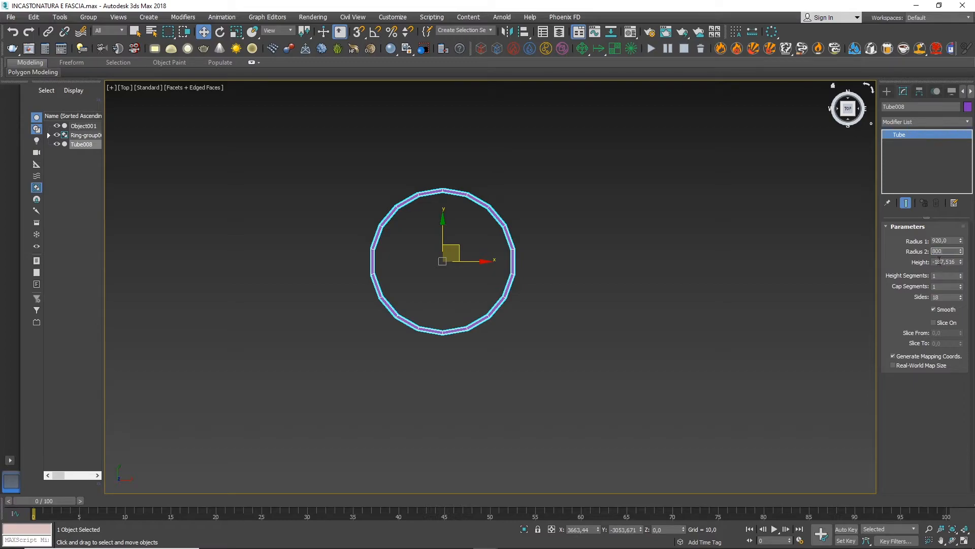
type("800")
left_click(940, 262)
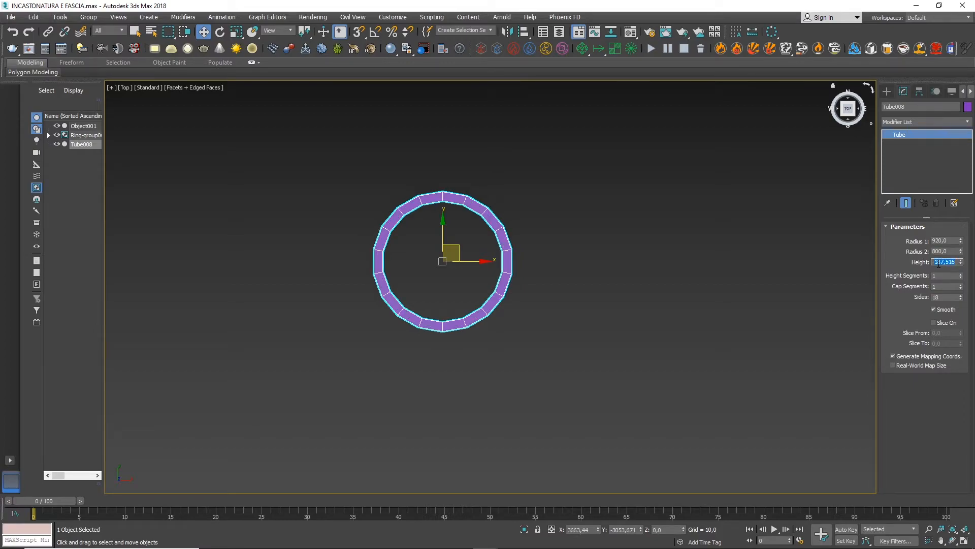
type("-180")
left_click(936, 275)
- Turn on angle snapping at 90 degrees and rotate the tube -90 degrees about the X axis to stand it upright
middle_click_drag(458, 302, 483, 318, "alt")
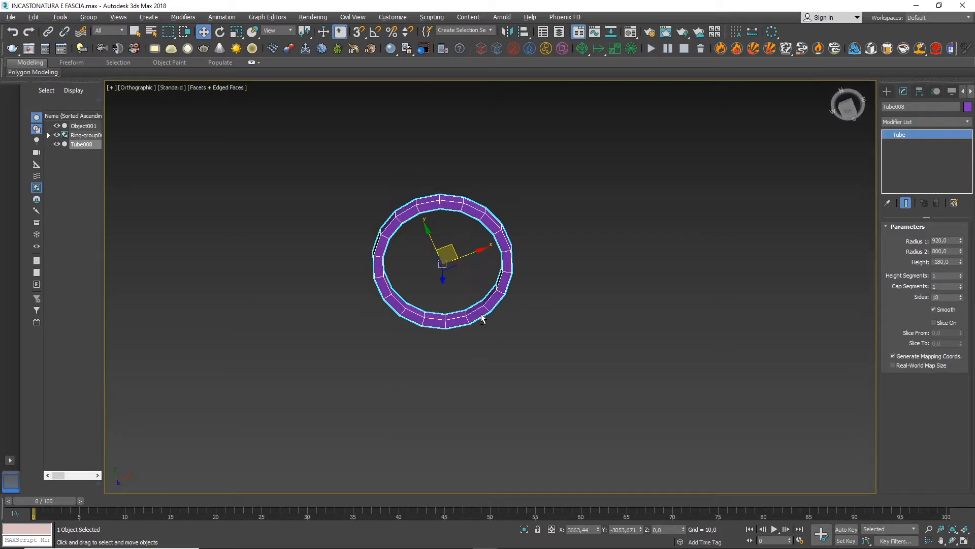
left_click(376, 32)
right_click(376, 33)
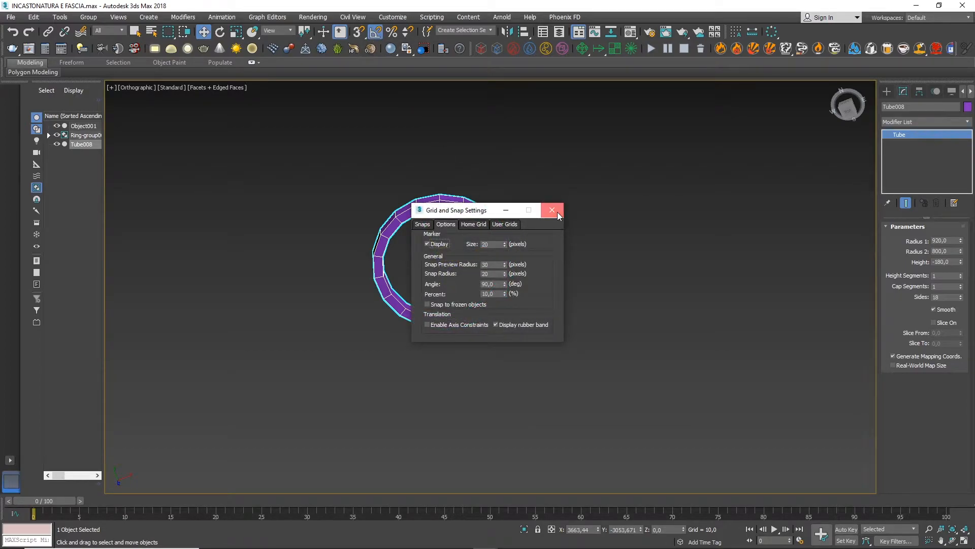
left_click(552, 210)
left_click(221, 32)
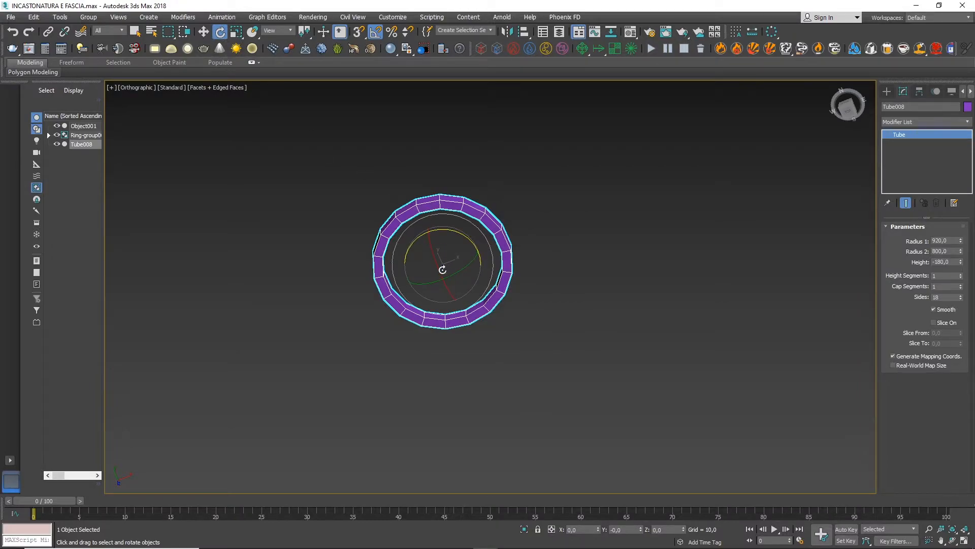
left_click_drag(439, 270, 438, 266)
middle_click_drag(480, 317, 482, 219, "alt")
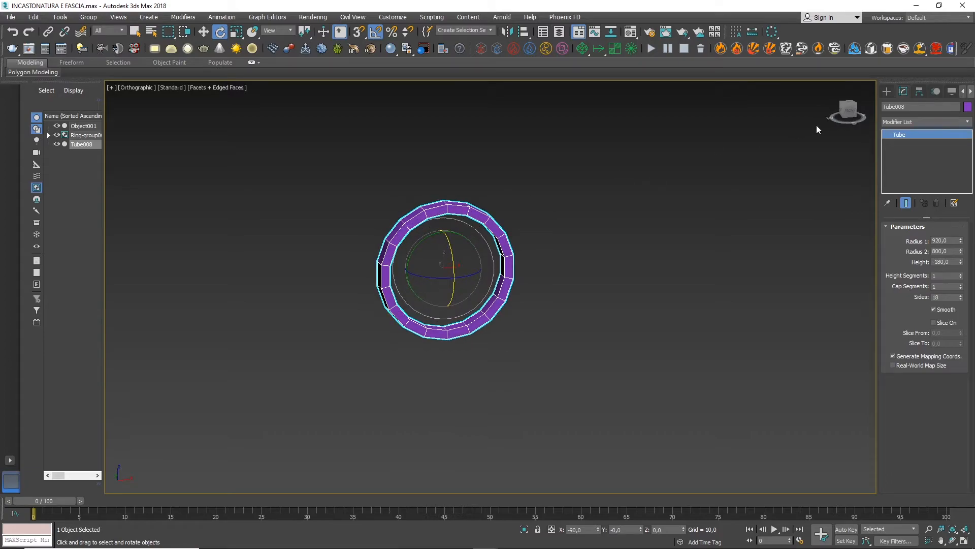
- Rotate the tube about -11 degrees in the front view to level its top segment, and convert it to Editable Poly
left_click(856, 116)
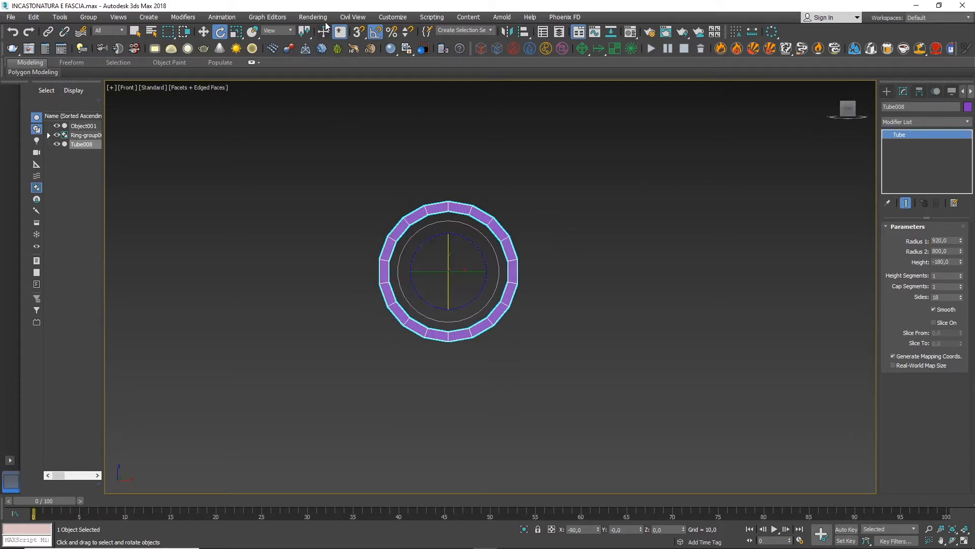
scroll(456, 258, "up", 4)
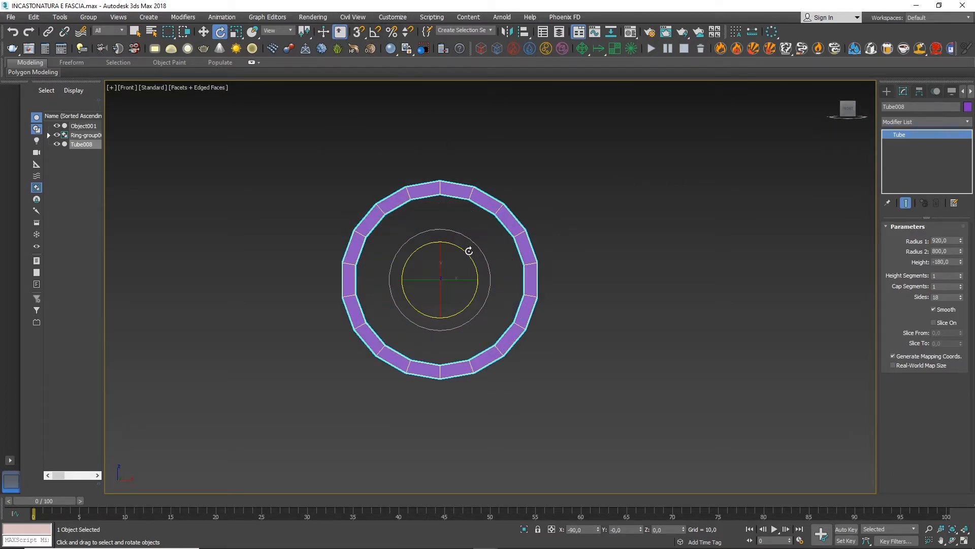
left_click_drag(450, 264, 440, 259)
right_click(476, 238)
mouse_move(523, 343)
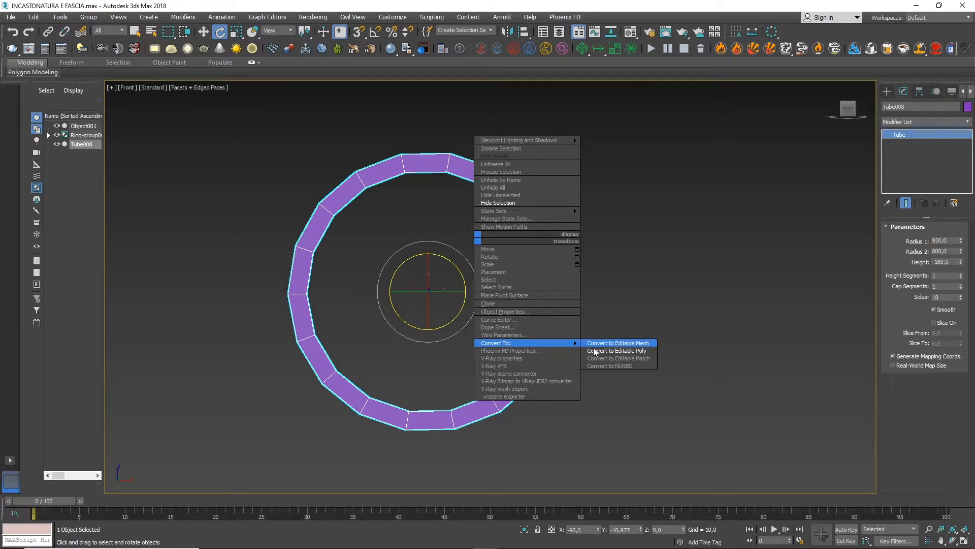
left_click(593, 351)
- Select the ring of edges crossing the band's inner surface and connect them with one segment
scroll(528, 315, "down", 3)
middle_click_drag(516, 311, 542, 333, "alt")
left_click(912, 238)
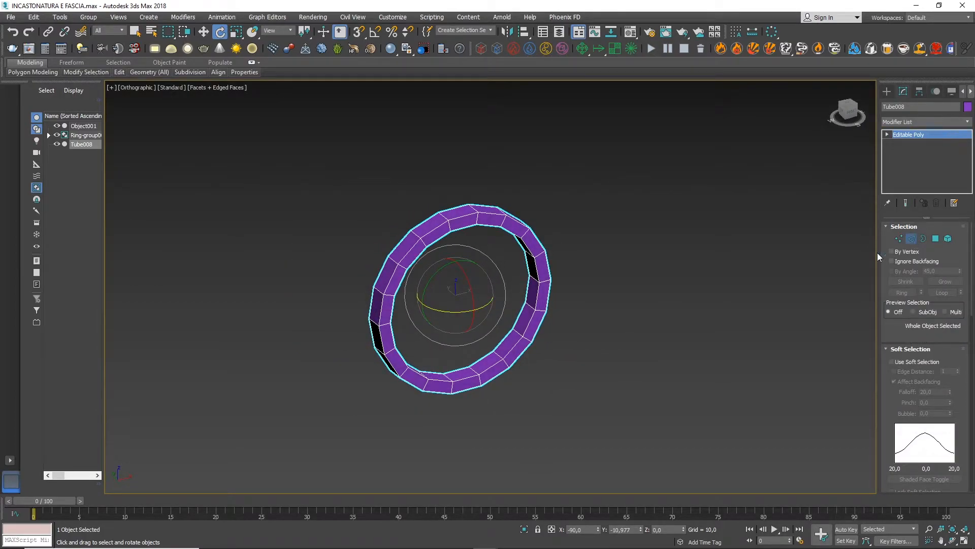
left_click(517, 334)
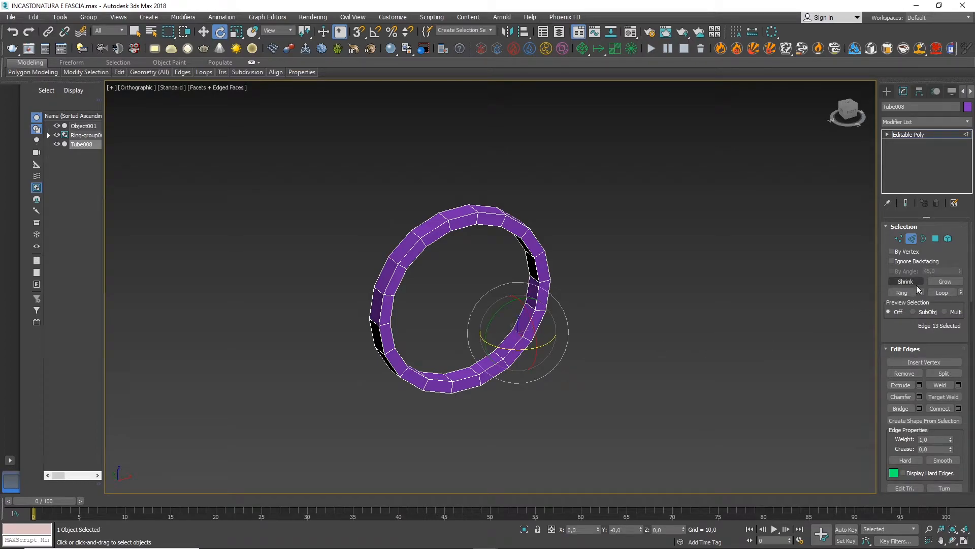
left_click(203, 32)
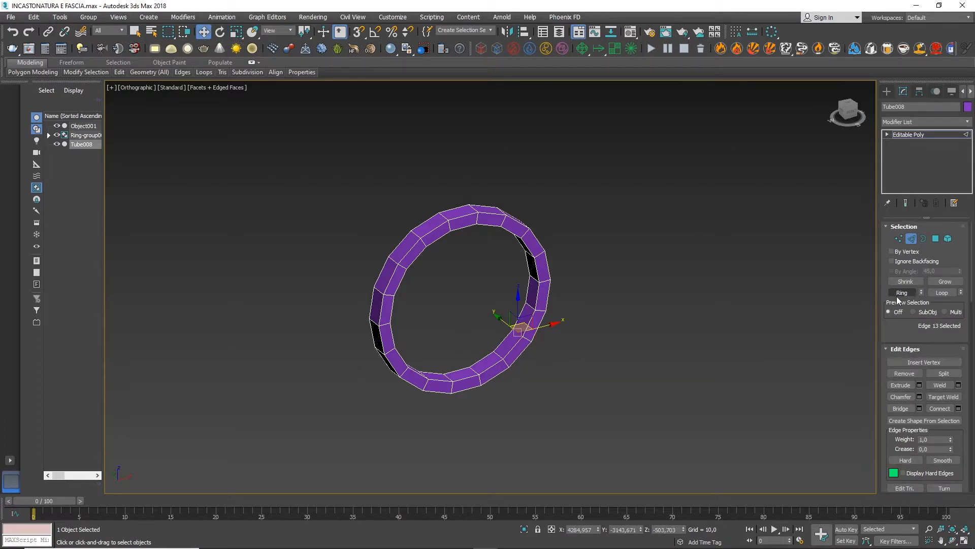
left_click(902, 293)
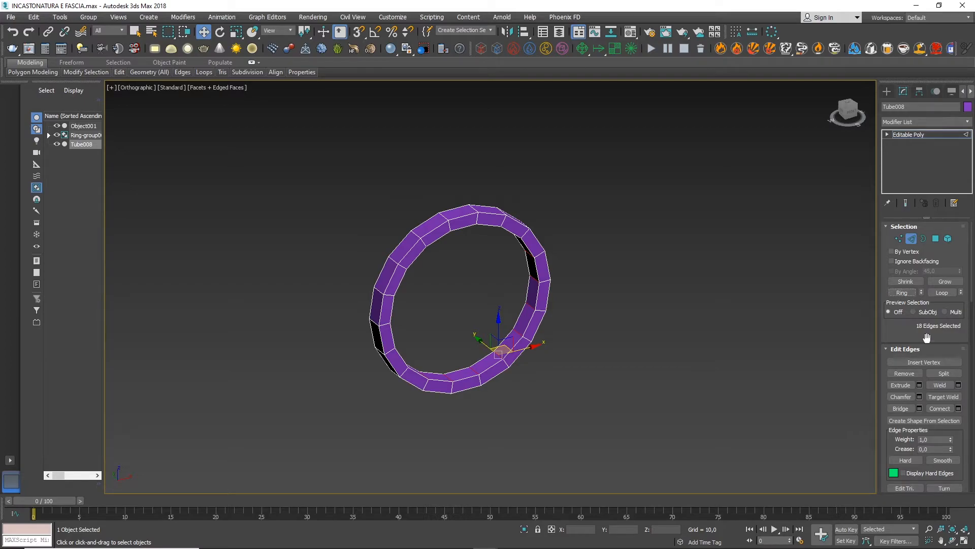
left_click(959, 409)
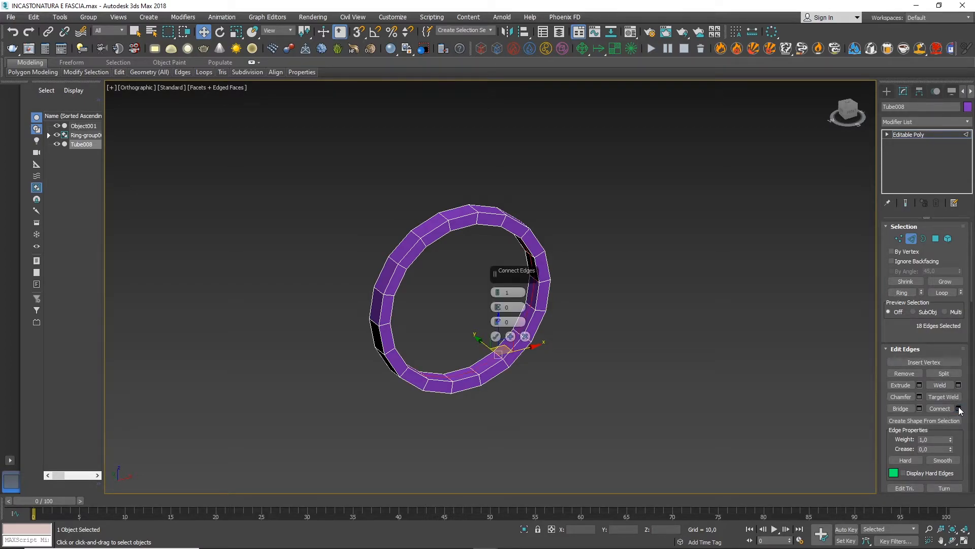
left_click(497, 339)
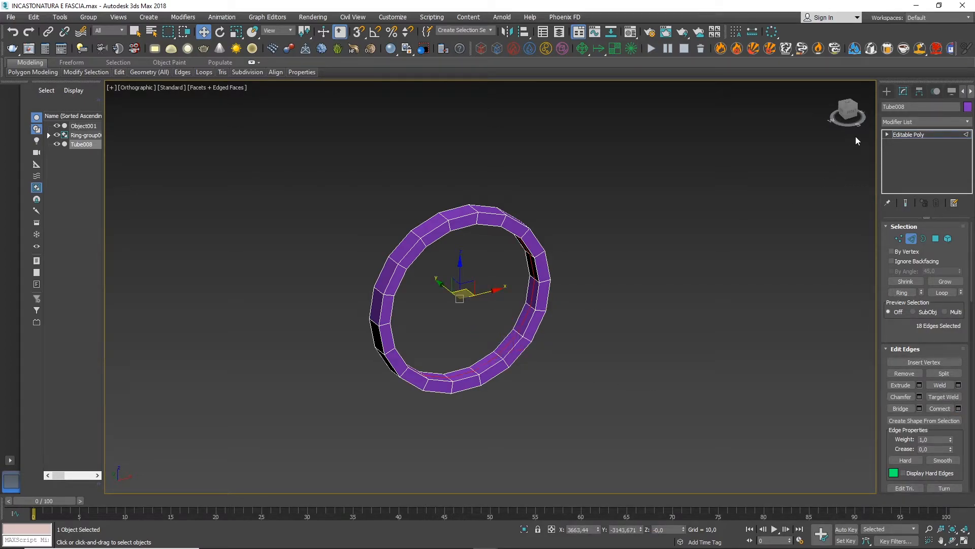
- Delete the polygons of the three topmost band segments in the front view to open a gap for the settings
left_click(850, 109)
left_click(935, 239)
scroll(502, 241, "up", 2)
left_click_drag(416, 178, 420, 178)
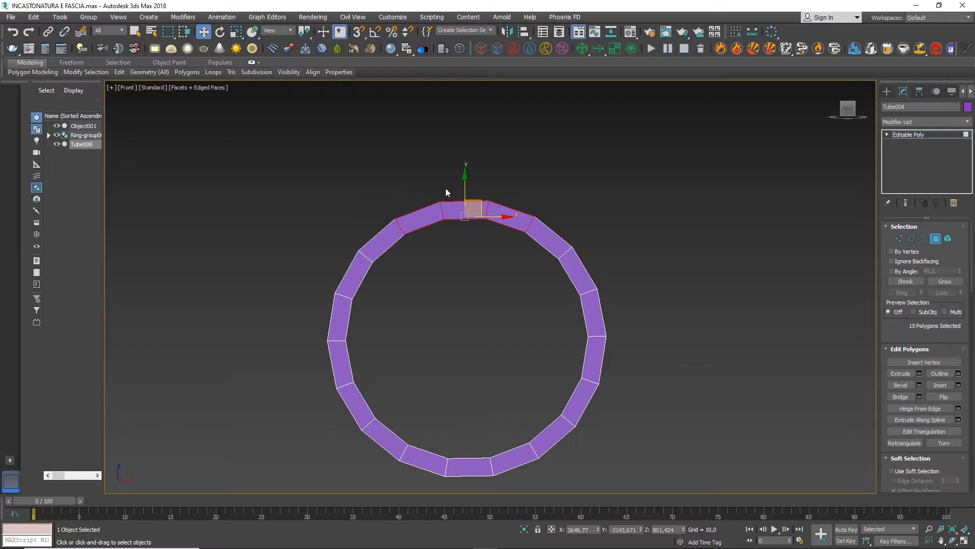
key("Delete")
- Select the open borders at both ends of the band and cap them
left_click(920, 239)
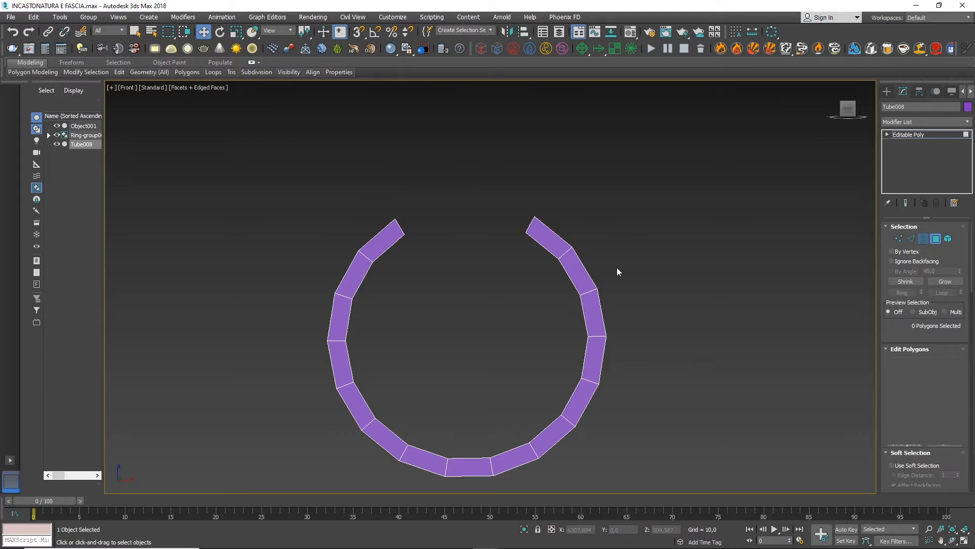
middle_click_drag(539, 279, 518, 259, "alt")
scroll(527, 231, "up", 4)
left_click(532, 221)
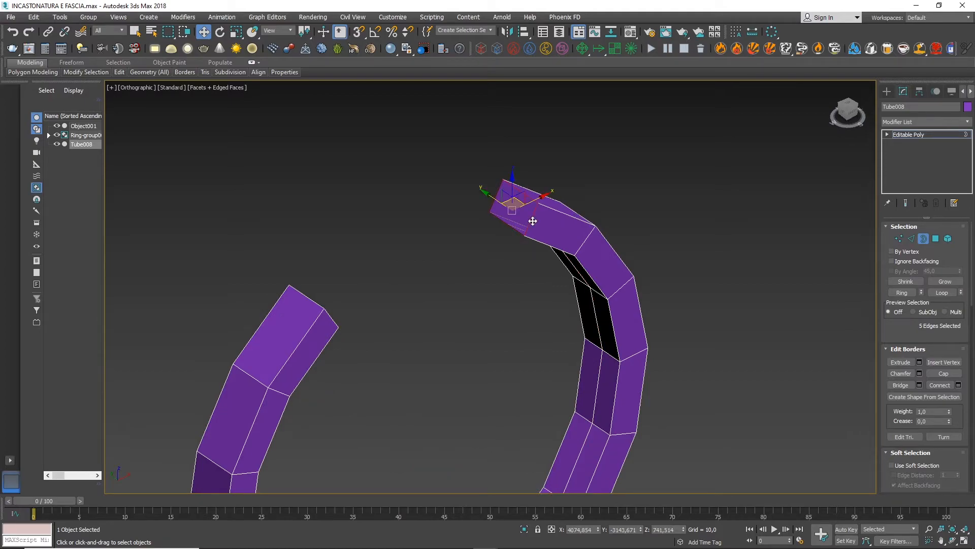
left_click(309, 300, "ctrl")
left_click(952, 375)
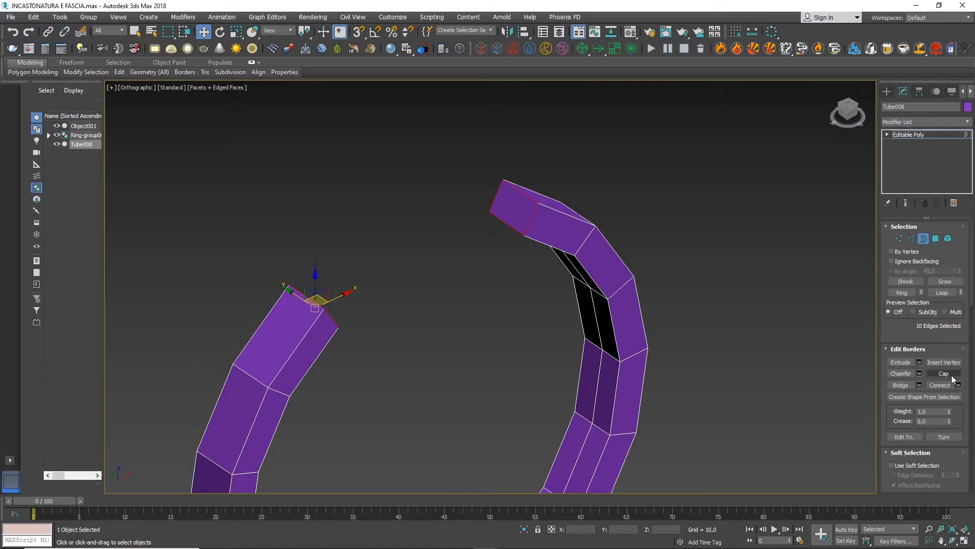
- Select the two cap polygons at the band's ends and inset them slightly
left_click(936, 239)
left_click(512, 209)
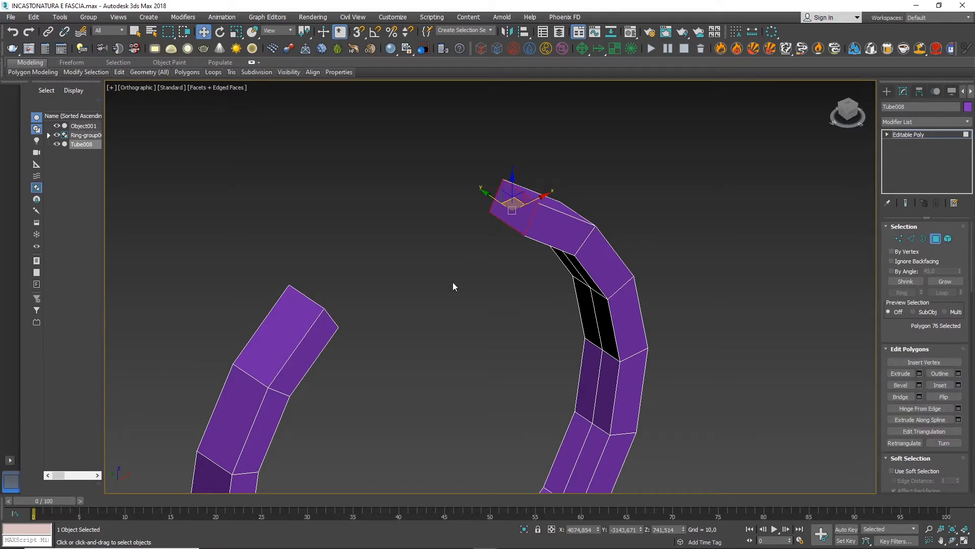
middle_click_drag(450, 315, 395, 316, "alt")
left_click(266, 167, "ctrl")
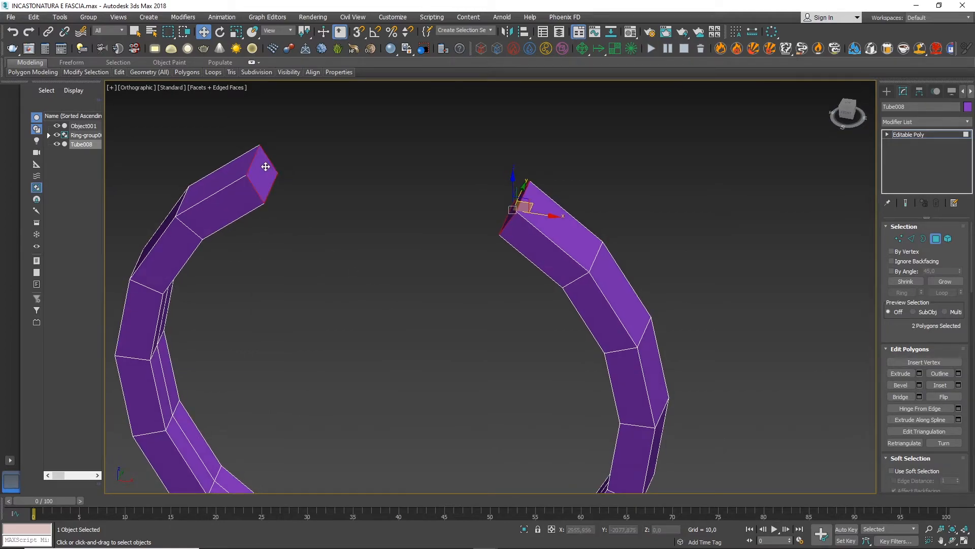
middle_click_drag(468, 335, 546, 338, "alt")
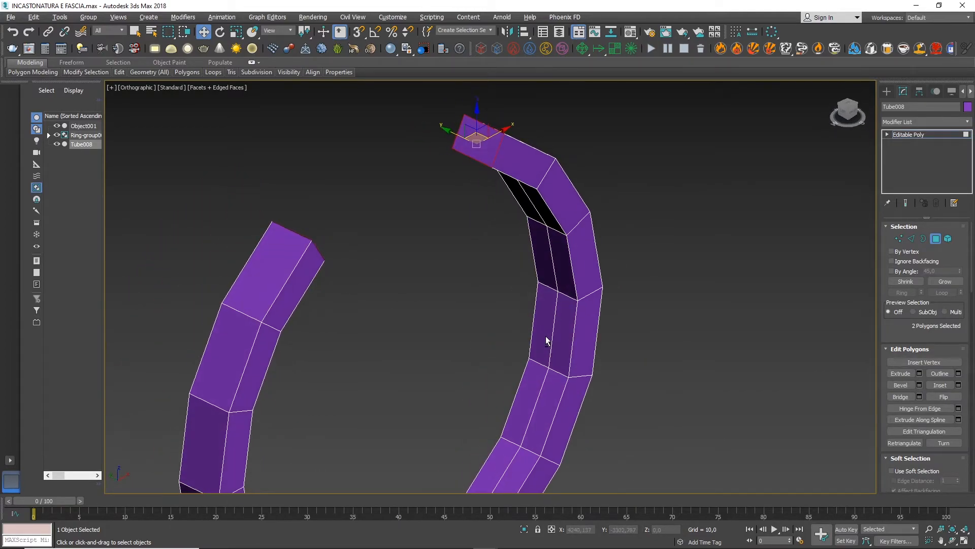
left_click(940, 384)
left_click_drag(477, 143, 477, 141)
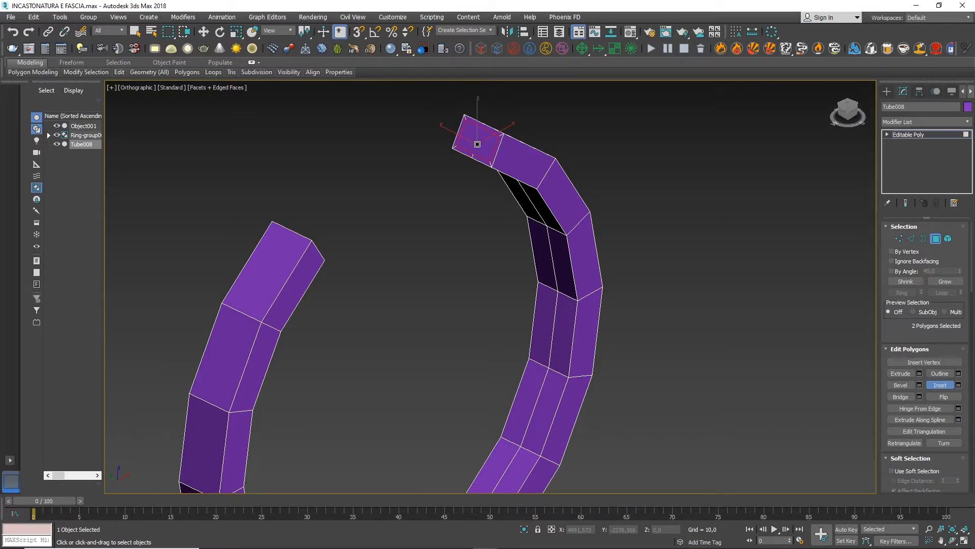
- Connect the lengthwise edges of the left end segment with one loop near its tip, using pinch 7 and slide 62
left_click(931, 239)
left_click(910, 238)
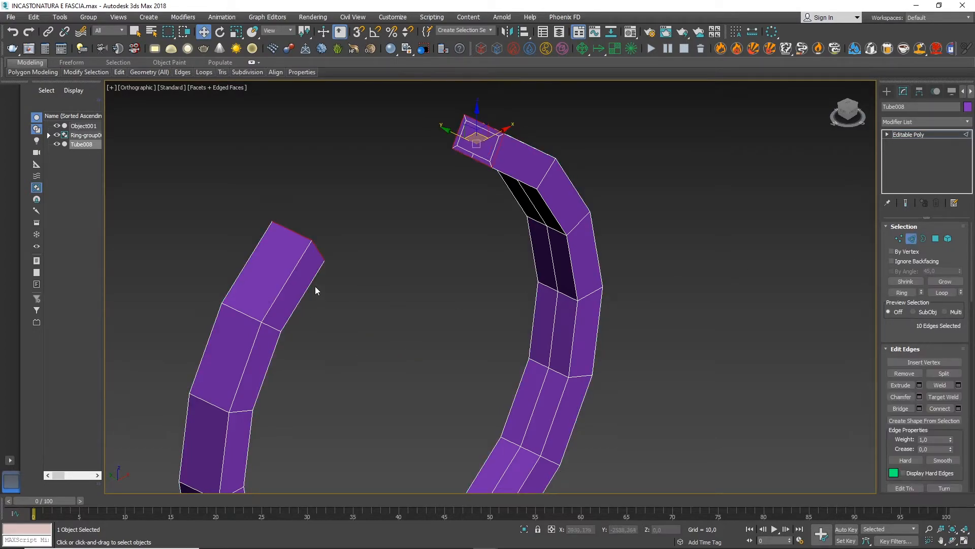
left_click(299, 261)
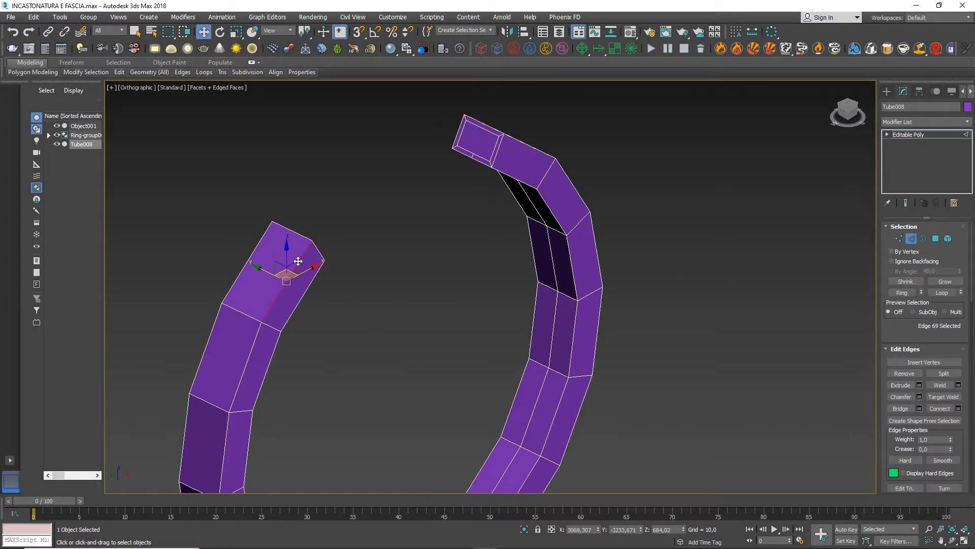
left_click(942, 292)
left_click(300, 263)
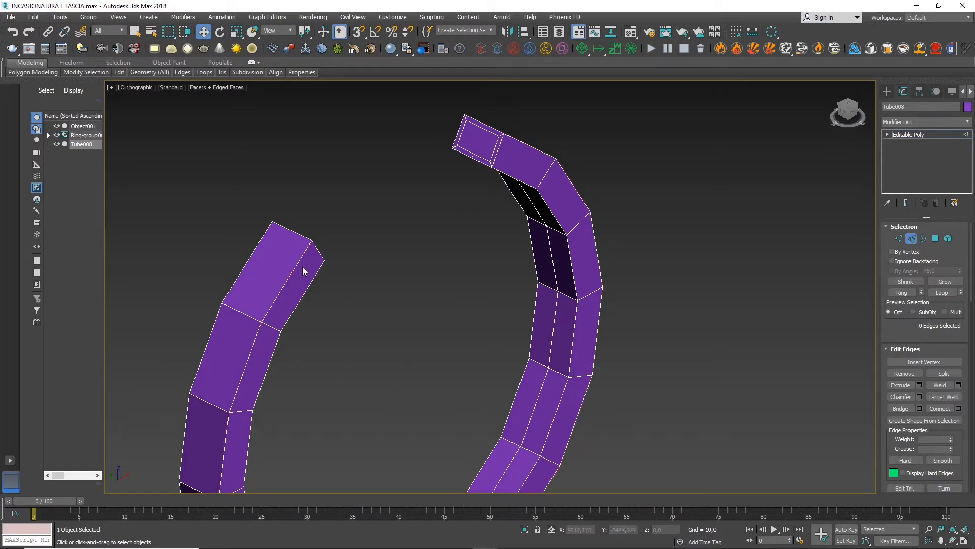
left_click(903, 293)
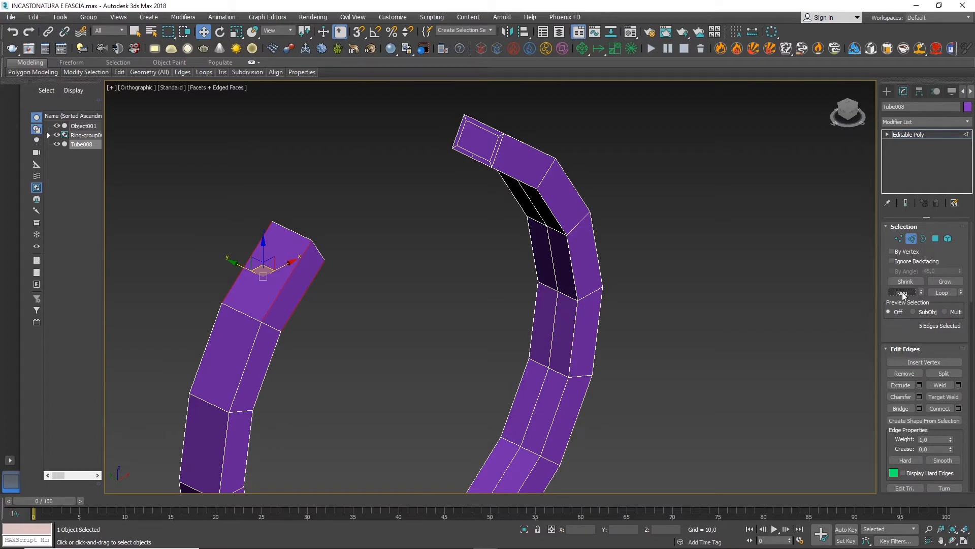
left_click(958, 408)
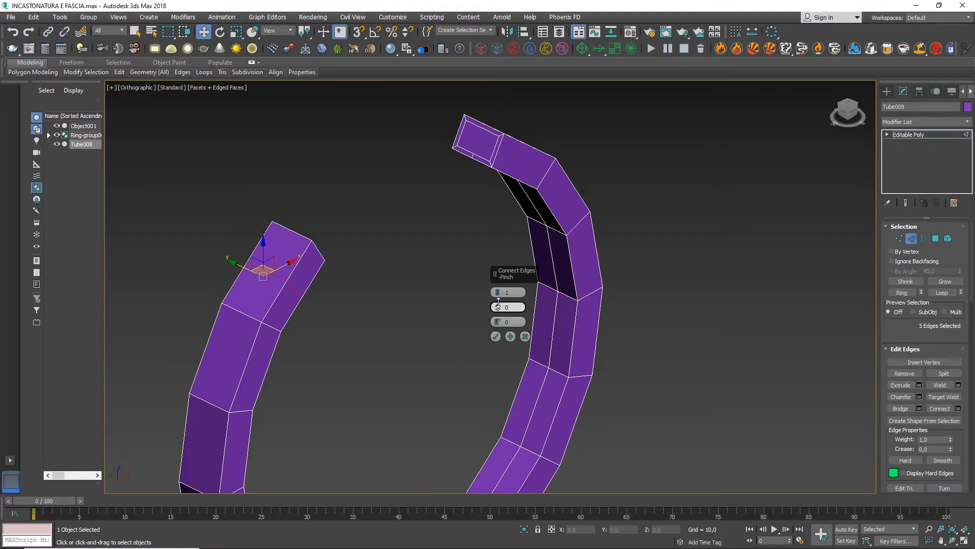
mouse_move(498, 301)
left_mouse_down()
mouse_move(498, 290)
mouse_move(498, 305)
left_mouse_up()
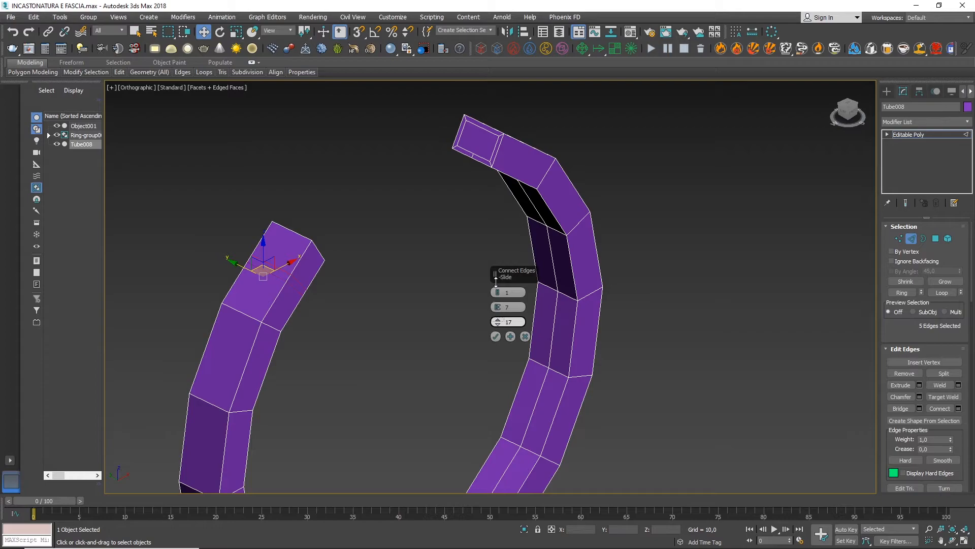
left_click_drag(482, 256, 486, 271)
left_click(498, 319)
left_click(498, 322)
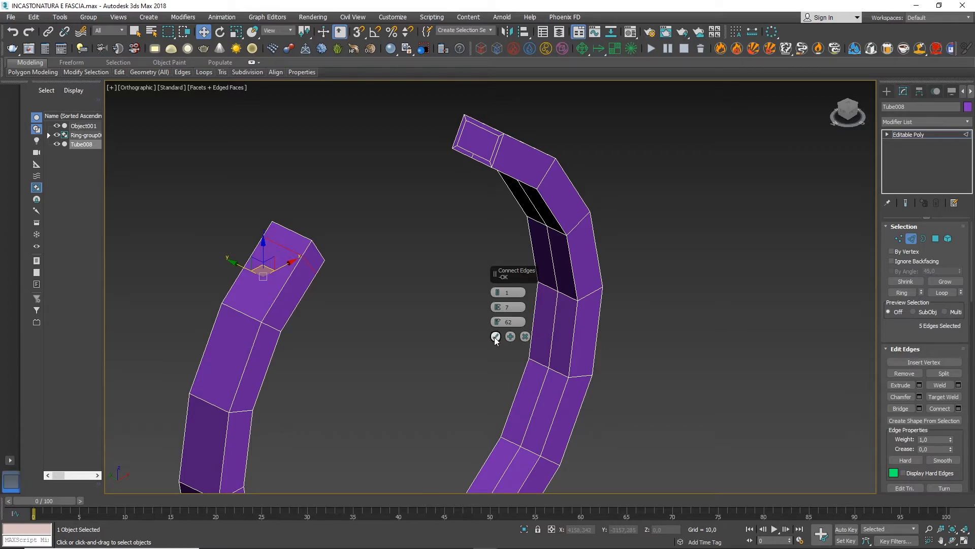
left_click(496, 337)
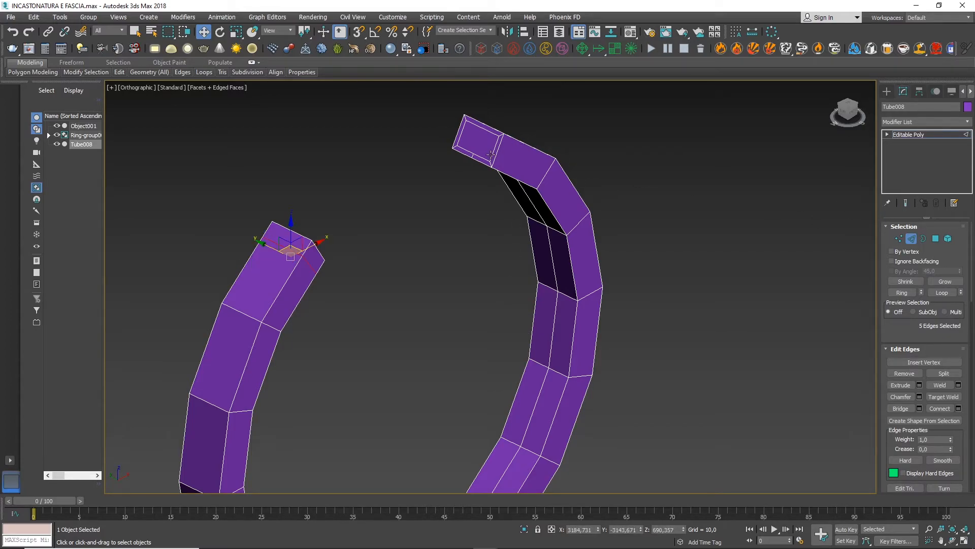
- Connect the lengthwise edges of the right end segment with one loop near its tip, using pinch 7 and slide -62
scroll(491, 153, "up", 2)
left_click(510, 183)
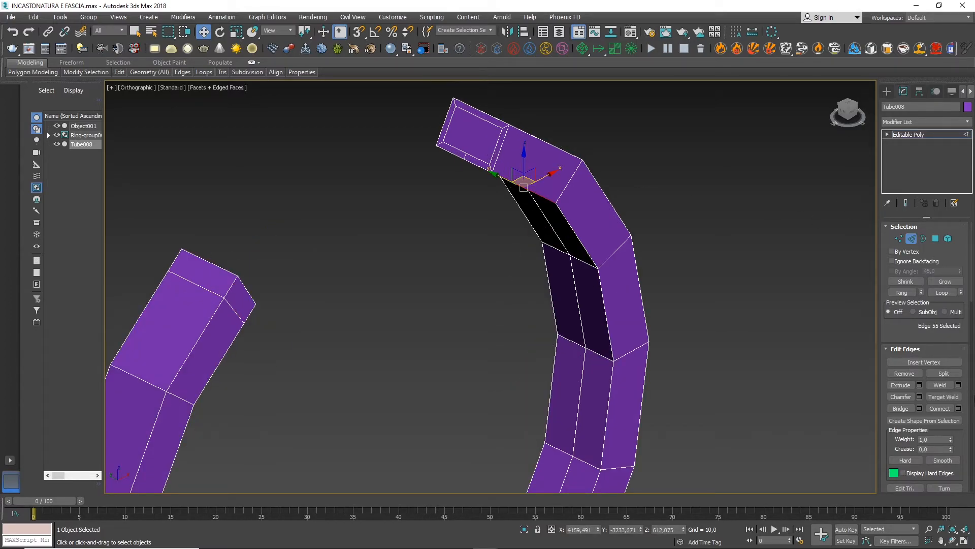
left_click(901, 293)
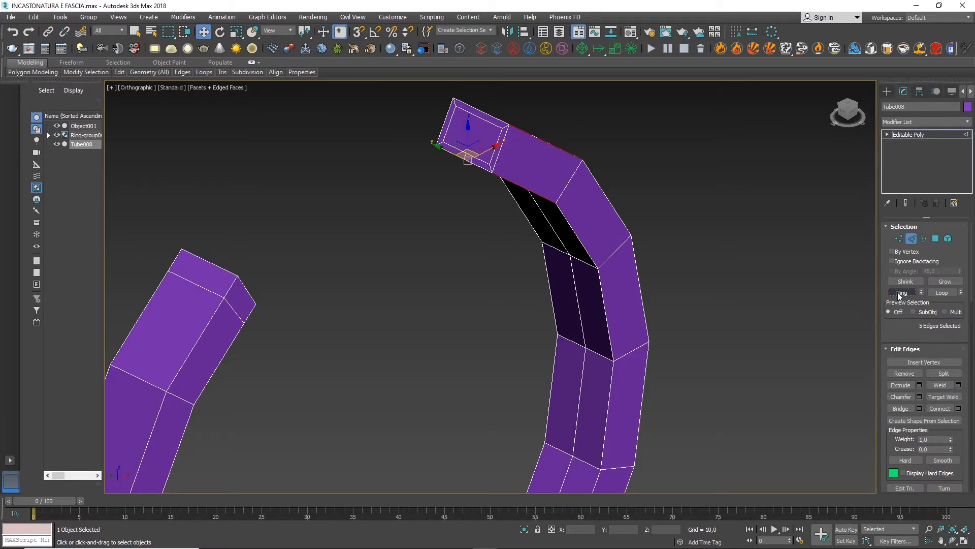
left_click(958, 409)
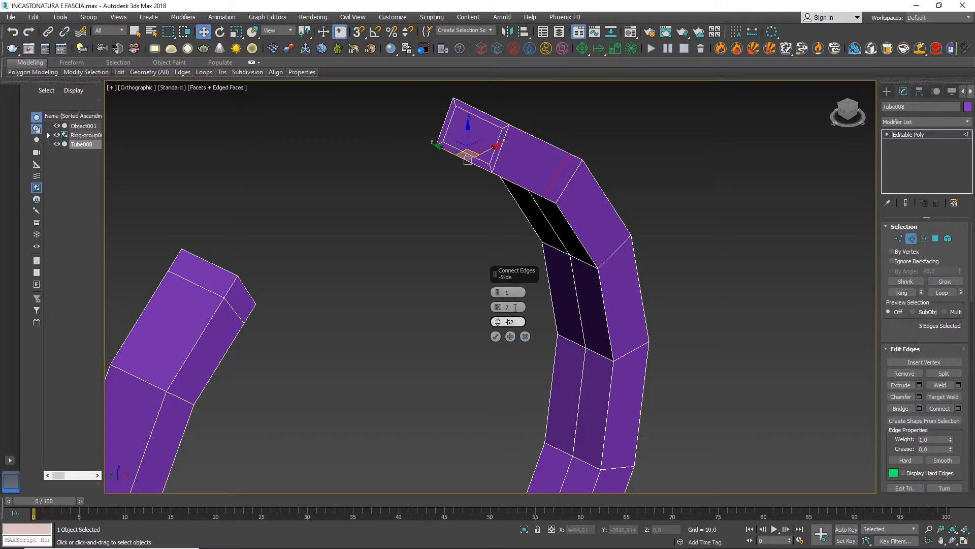
key("Return")
left_click(496, 336)
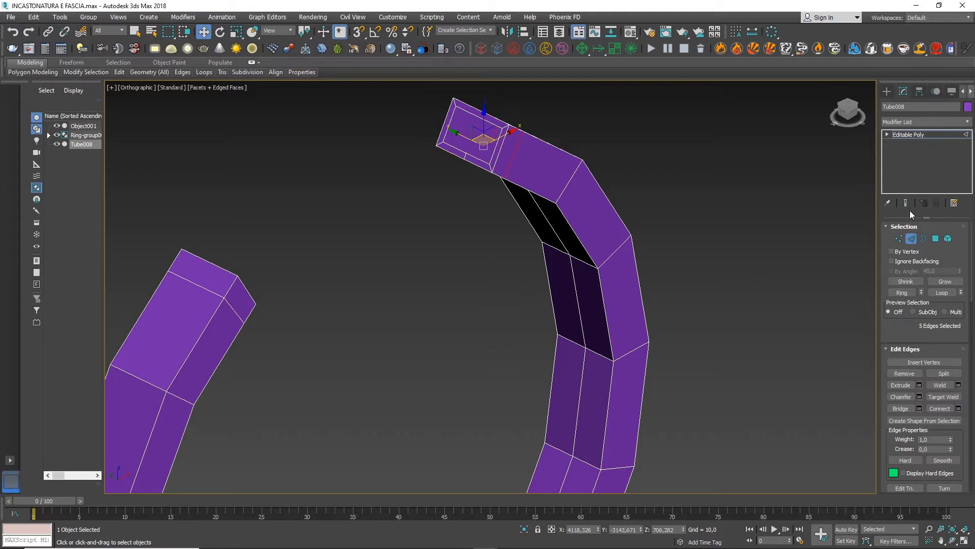
- Apply a TurboSmooth modifier to the whole band with 3 iterations
left_click(910, 239)
left_click(903, 122)
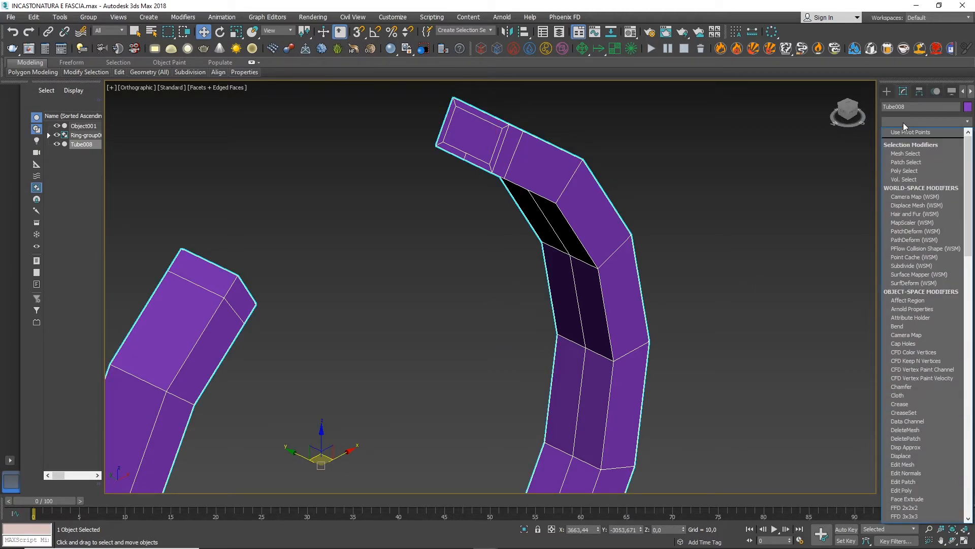
key("t")
left_click(907, 193)
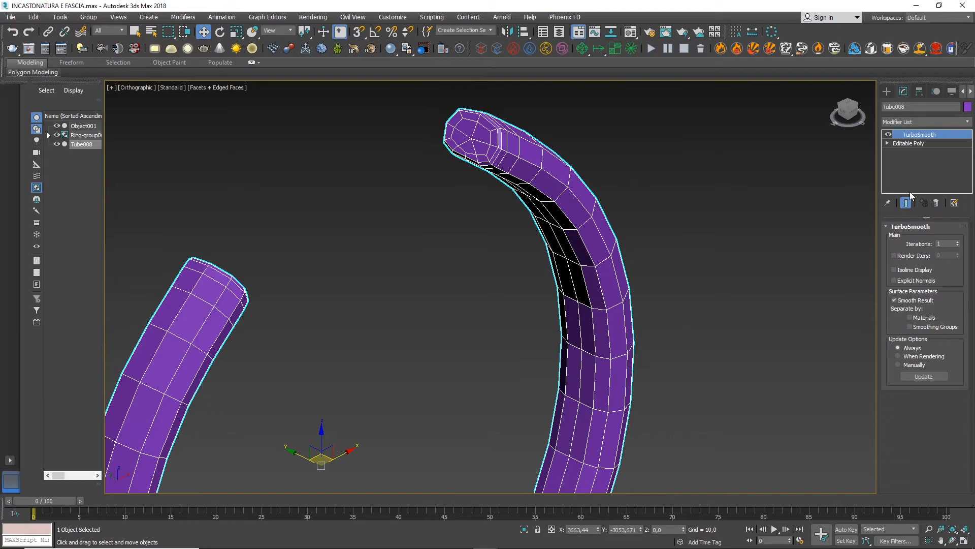
left_click(959, 242)
left_click(959, 242)
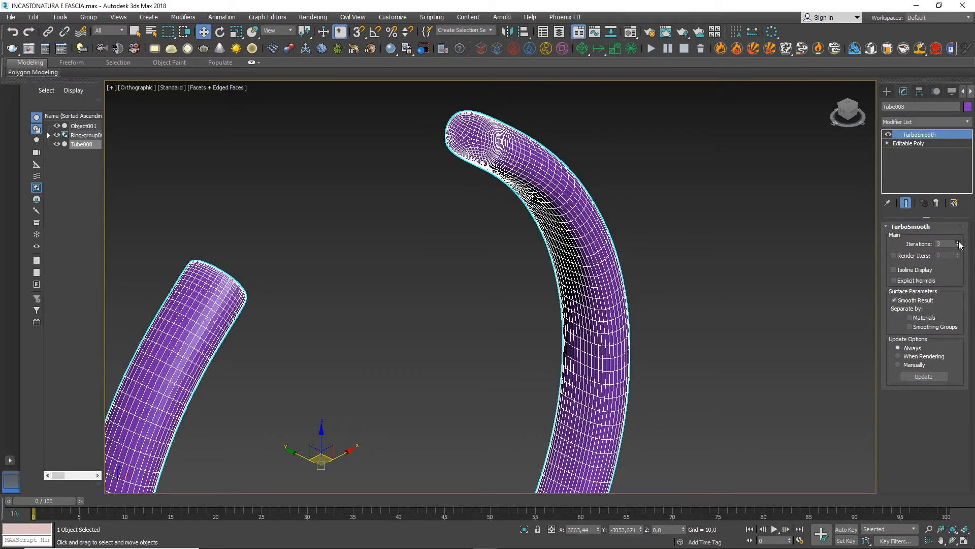
- End the band's isolation and unhide all objects to bring back both stone settings with the band
scroll(576, 254, "down", 4)
scroll(575, 254, "down", 2)
middle_click_drag(602, 339, 585, 328, "alt")
left_click(553, 318)
key("alt+q")
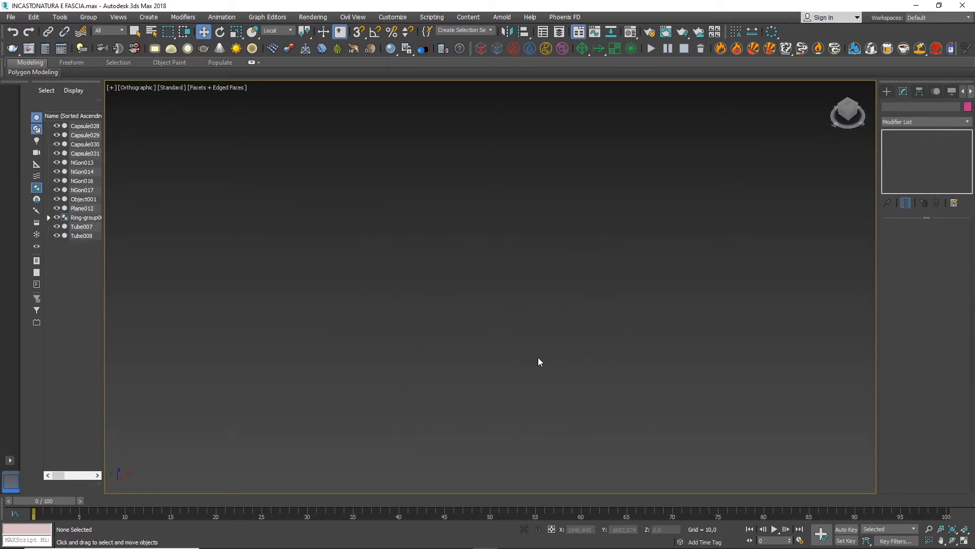
right_click(534, 355)
left_click(551, 310)
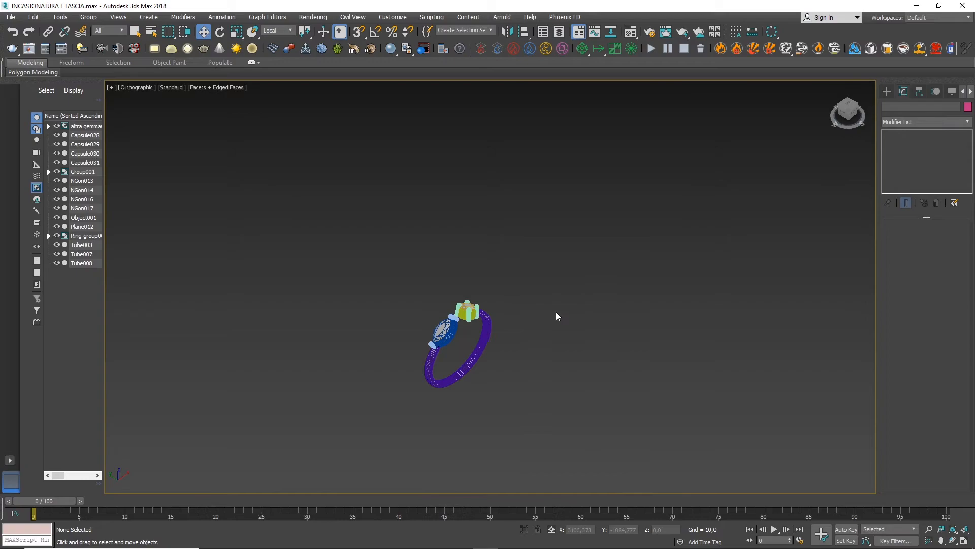
scroll(433, 367, "up", 3)
scroll(435, 369, "up", 2)
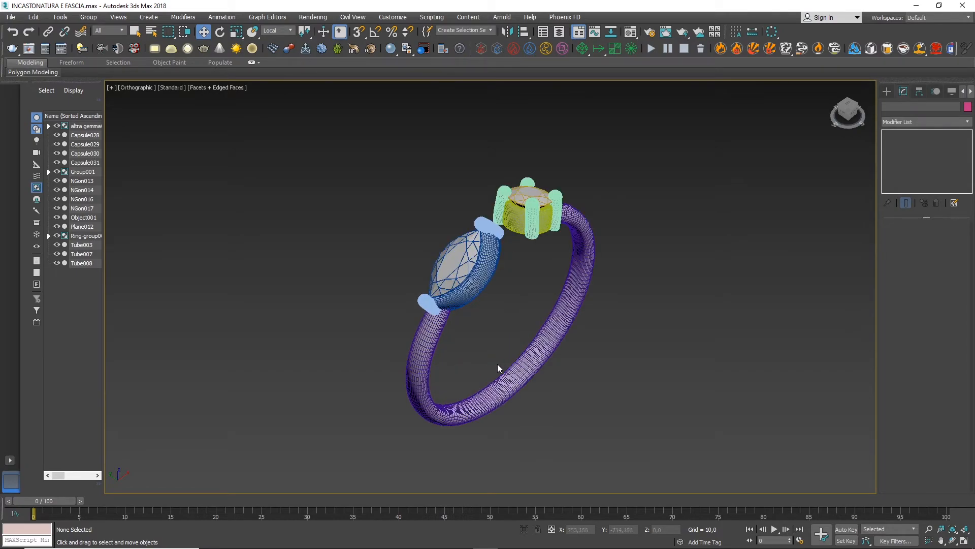
- Examine how the ring band meets both stone settings from several angles
scroll(494, 366, "up", 3)
middle_click_drag(584, 382, 527, 372, "alt")
middle_click_drag(657, 358, 442, 352)
left_click(508, 454)
middle_click_drag(508, 453, 549, 459, "alt")
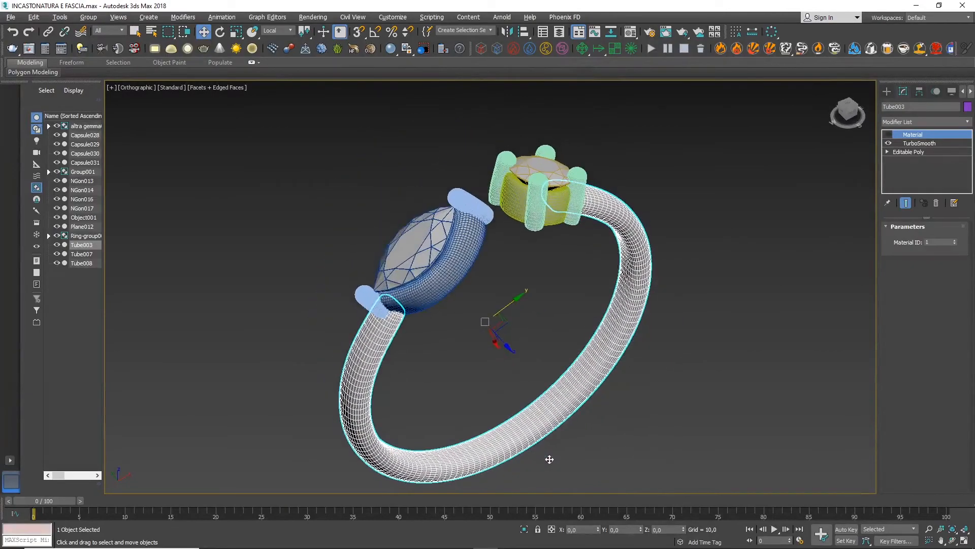
middle_click_drag(526, 339, 534, 364, "alt")
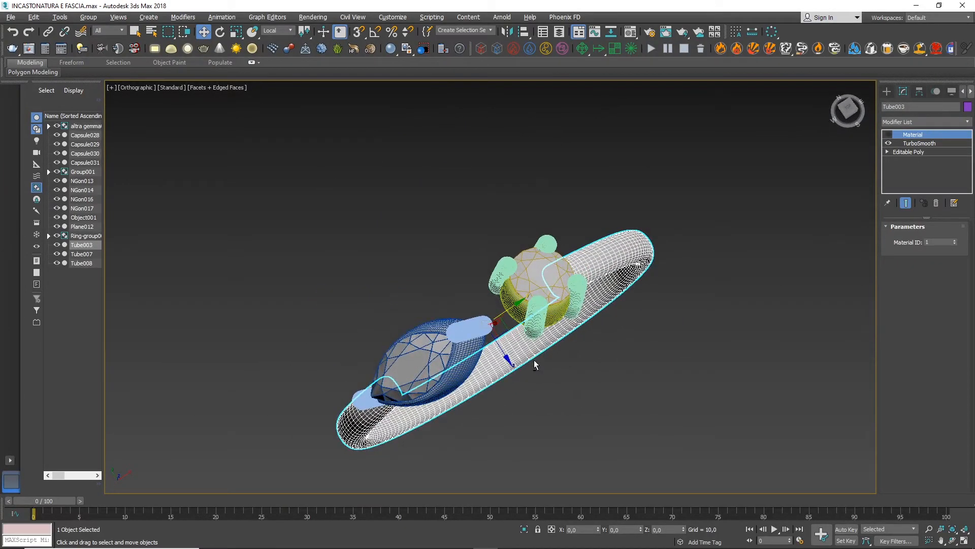
left_click(613, 401)
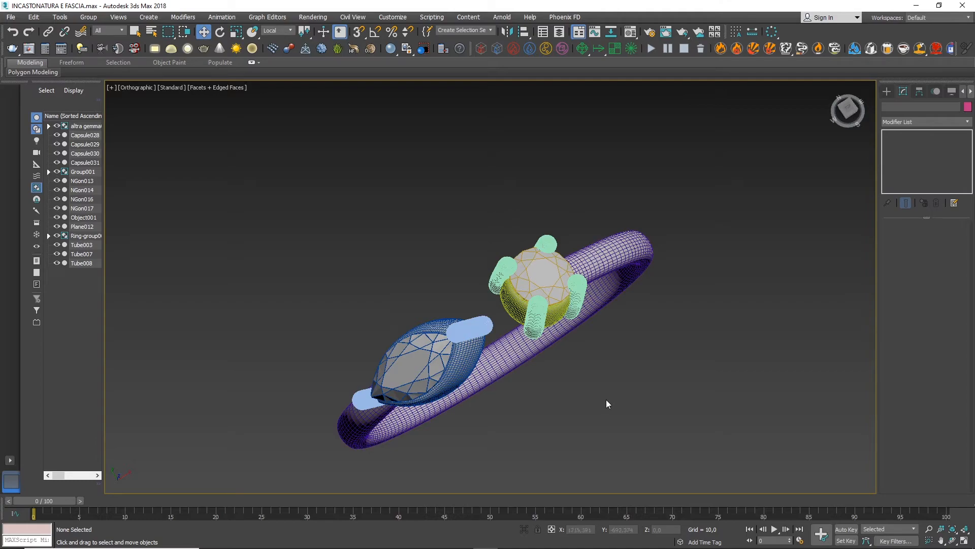
middle_click_drag(579, 405, 503, 305, "alt")
- Open the group of the blue marquise setting and access its bezel's vertices in the Editable Poly beneath TurboSmooth
left_click(497, 310)
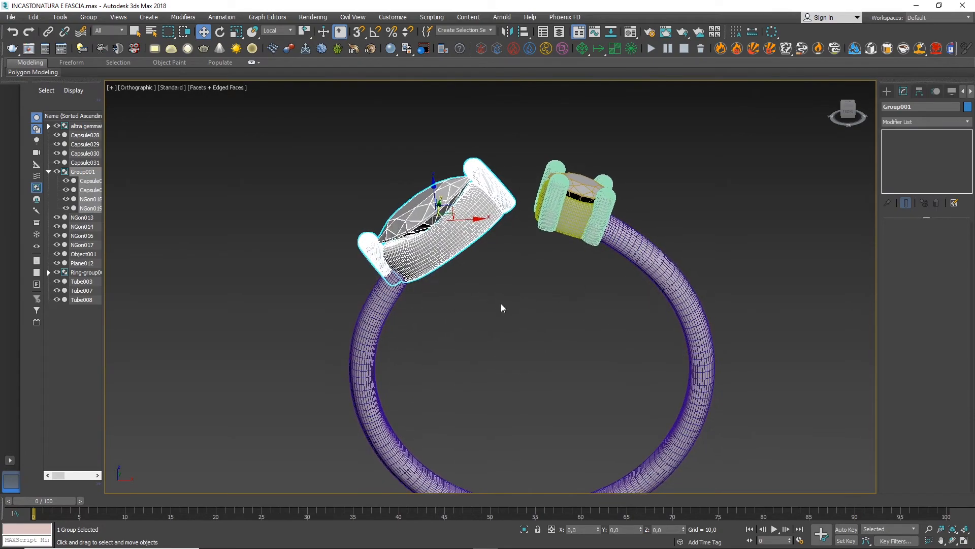
left_click(93, 18)
left_click(102, 61)
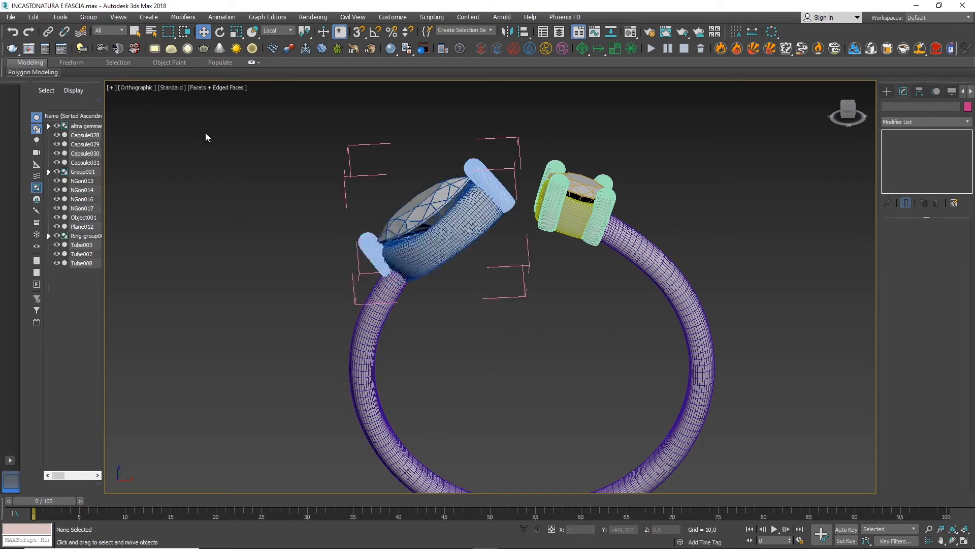
scroll(441, 237, "up", 4)
left_click(447, 239)
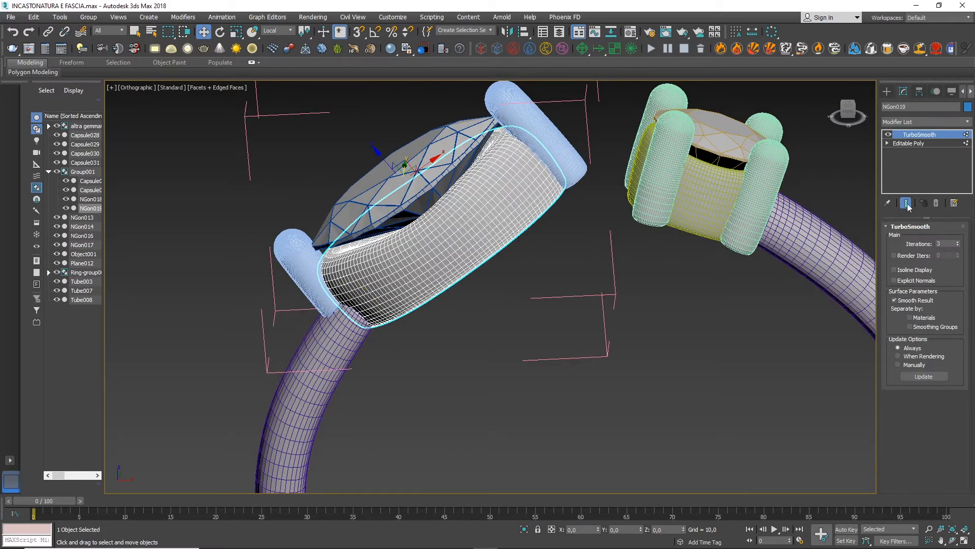
left_click(909, 143)
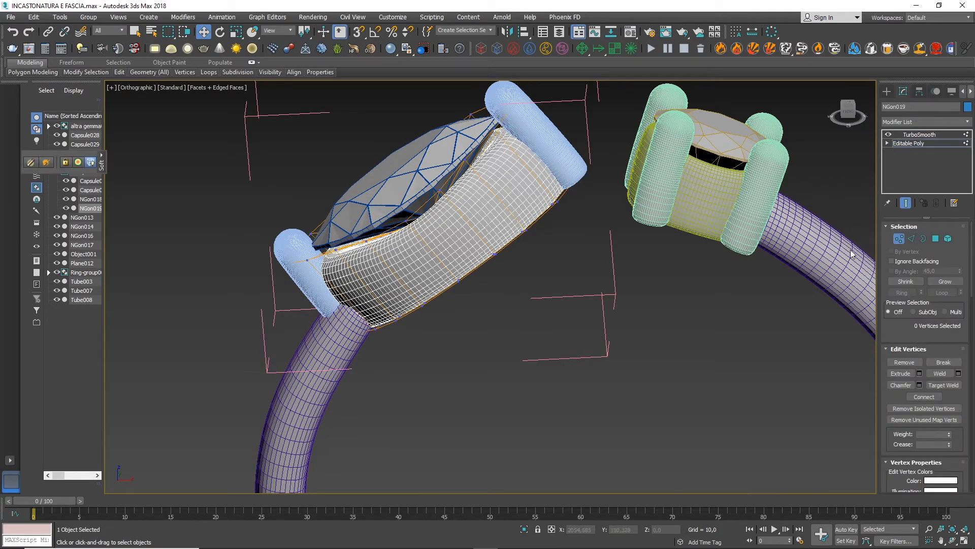
- Select the vertices along the middle of the marquise bezel's lower edge, nudge them slightly and turn off soft selection
scroll(467, 279, "up", 2)
scroll(489, 309, "up", 2)
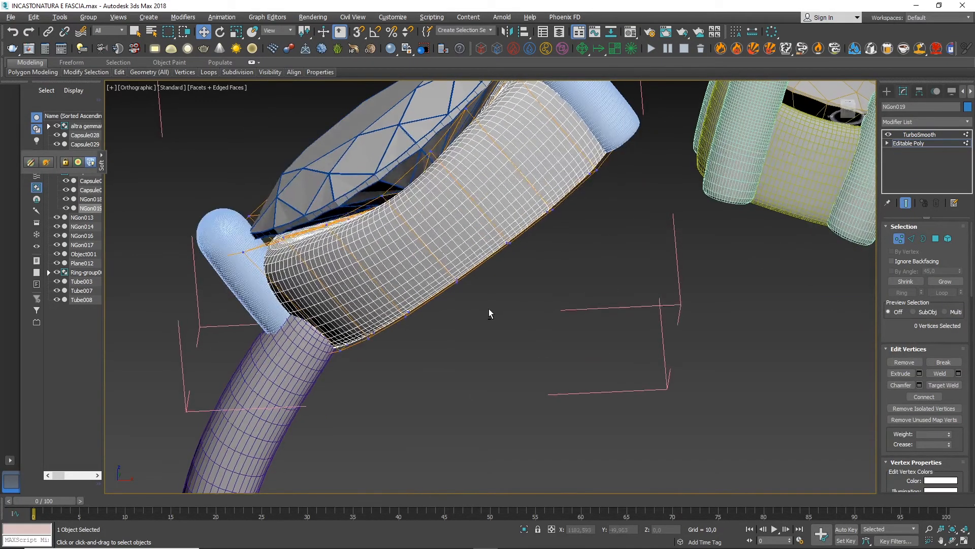
middle_click_drag(486, 300, 490, 294, "alt")
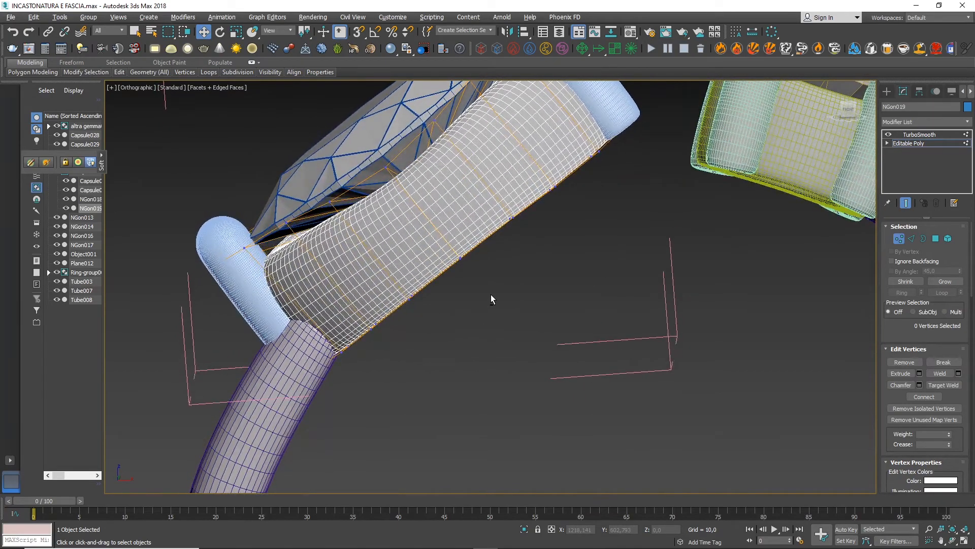
scroll(488, 299, "down", 3)
left_click_drag(491, 295, 461, 261)
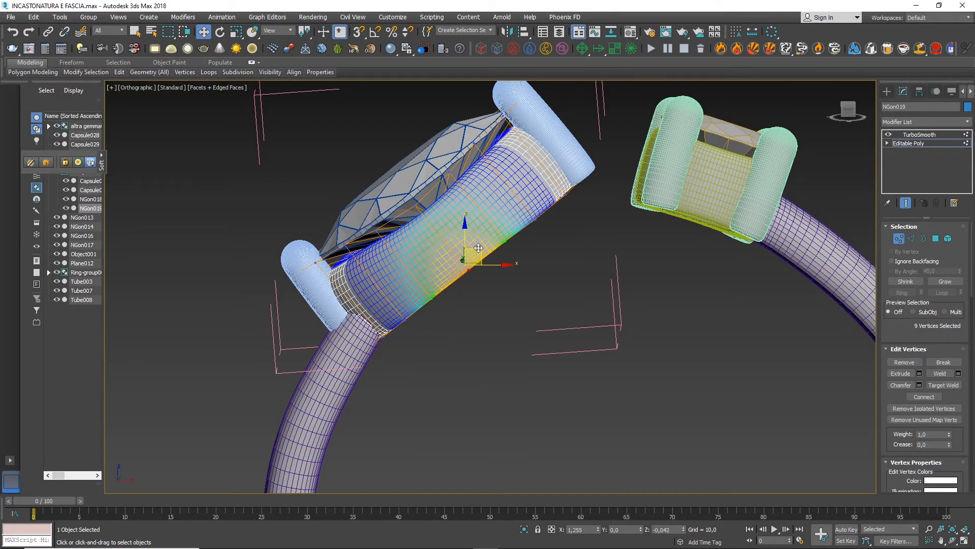
left_click_drag(974, 272, 948, 324)
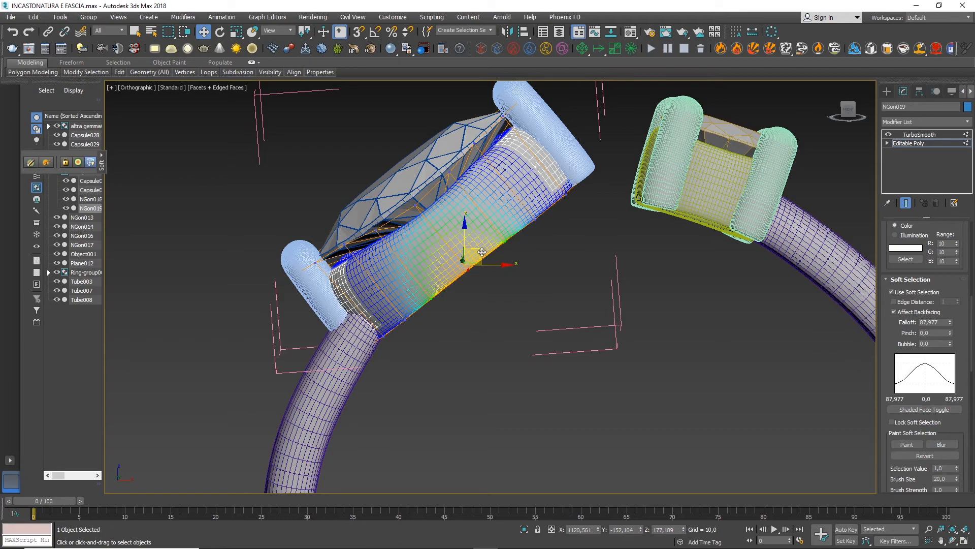
left_click_drag(482, 251, 513, 238)
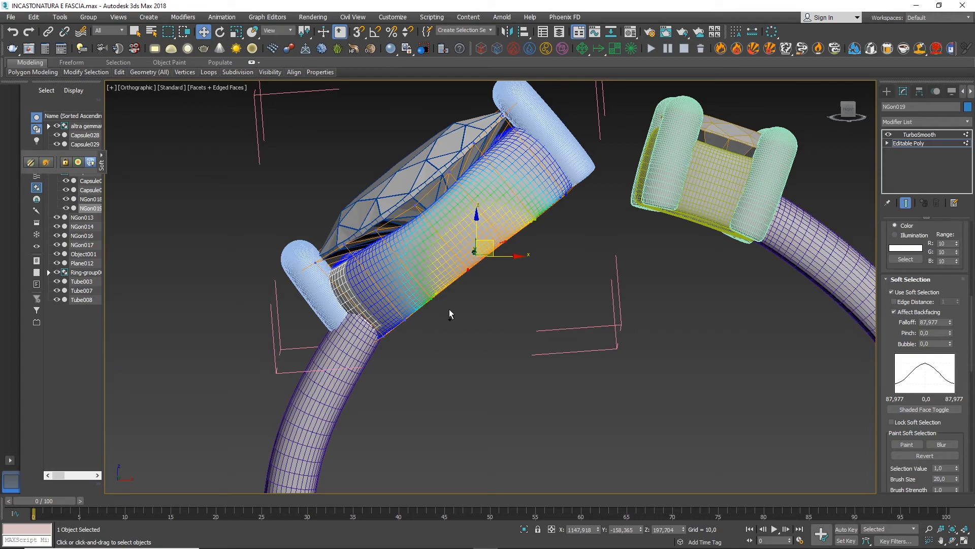
left_click_drag(449, 309, 426, 287, "ctrl")
left_click_drag(477, 255, 478, 257)
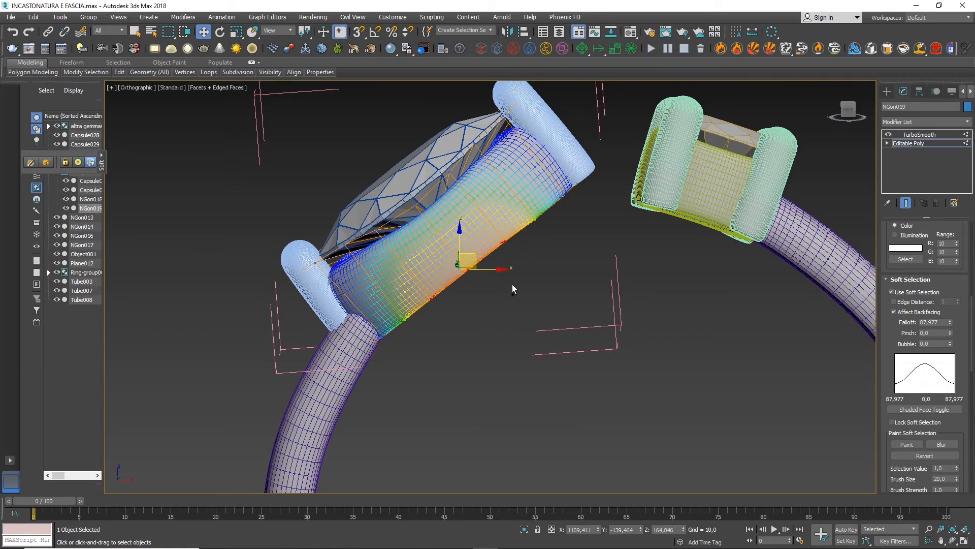
left_click(903, 295)
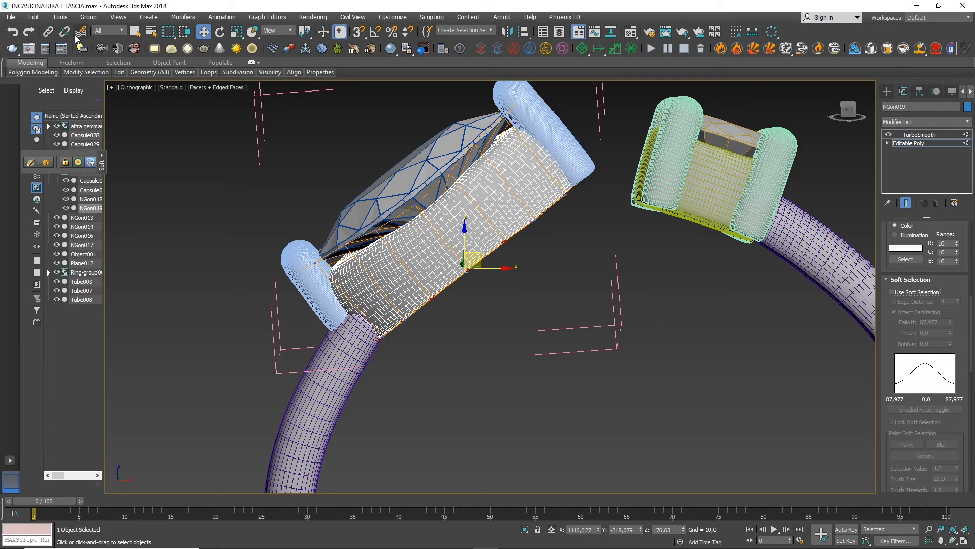
- Return to the bezel's TurboSmooth level and close the marquise setting's group, leaving nothing selected
left_click(85, 18)
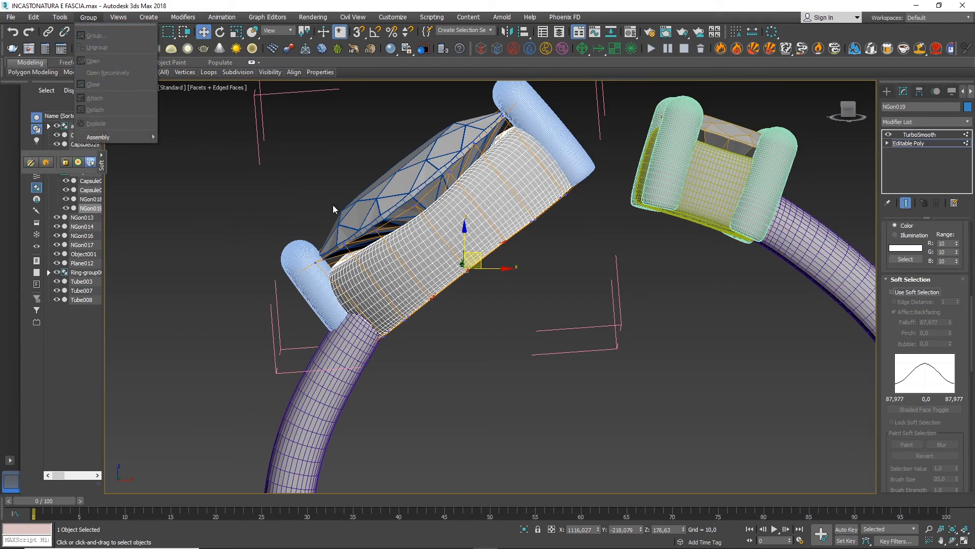
left_click(919, 138)
left_click(918, 135)
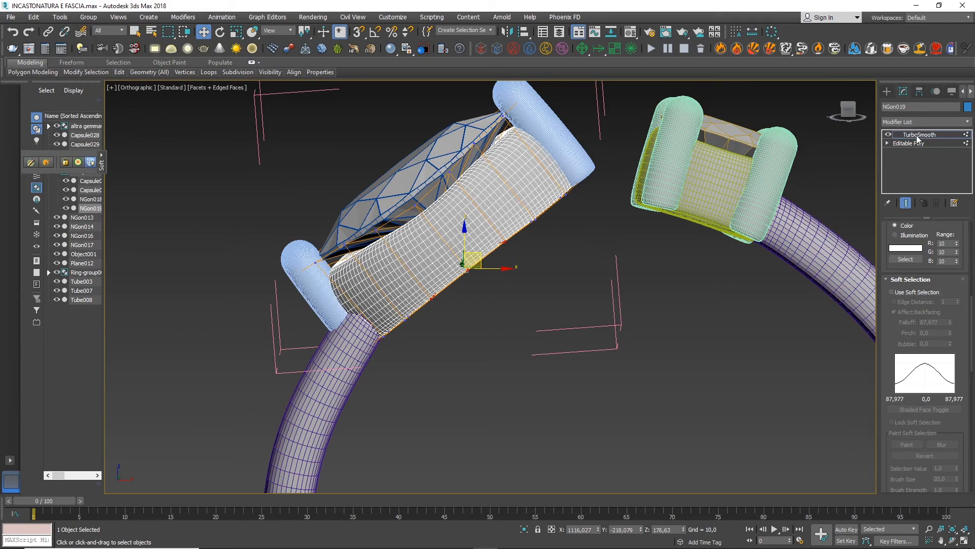
left_click(87, 17)
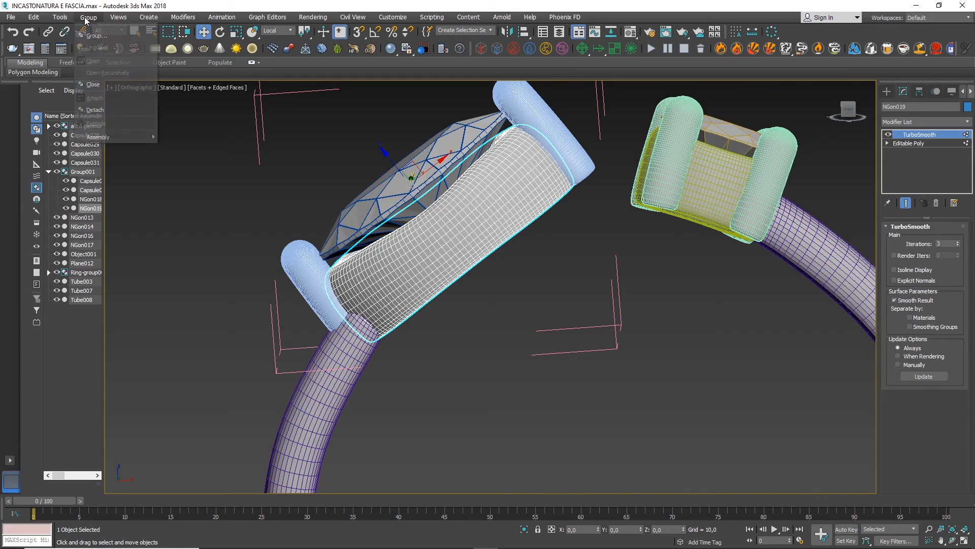
left_click(94, 84)
scroll(449, 293, "down", 4)
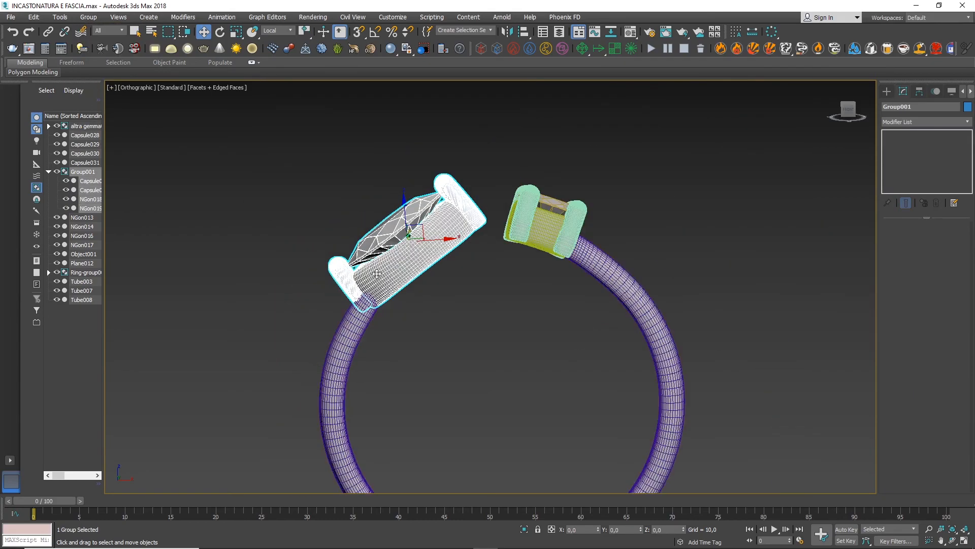
middle_click_drag(449, 294, 486, 349, "alt")
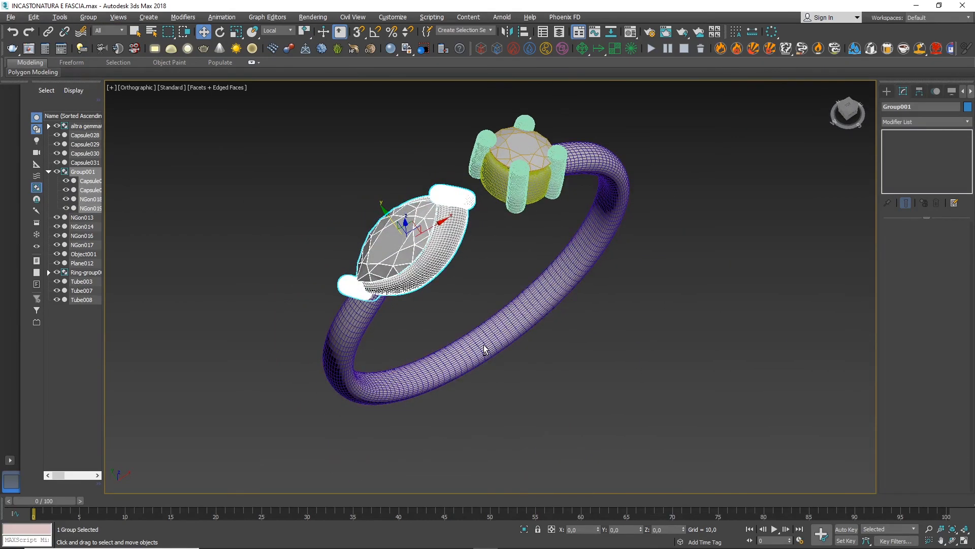
left_click(610, 390)
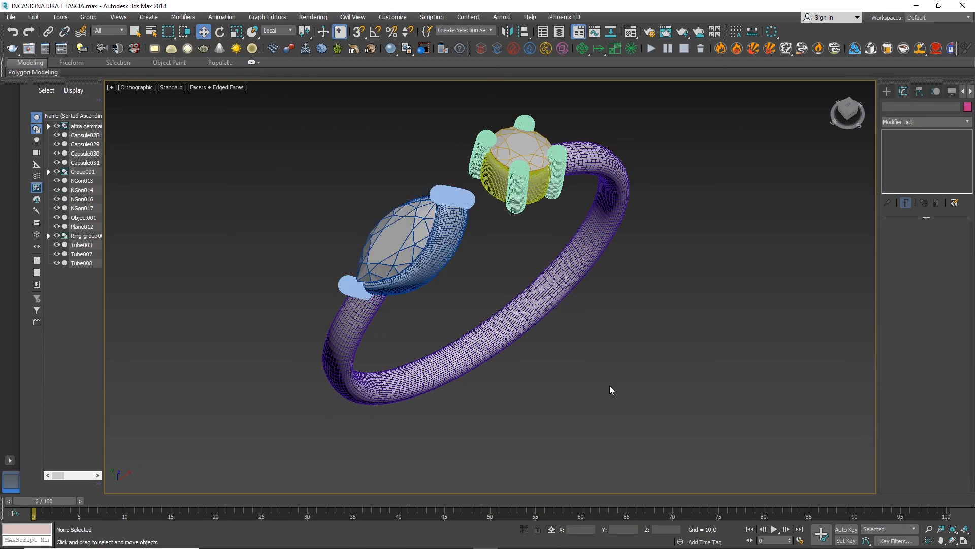